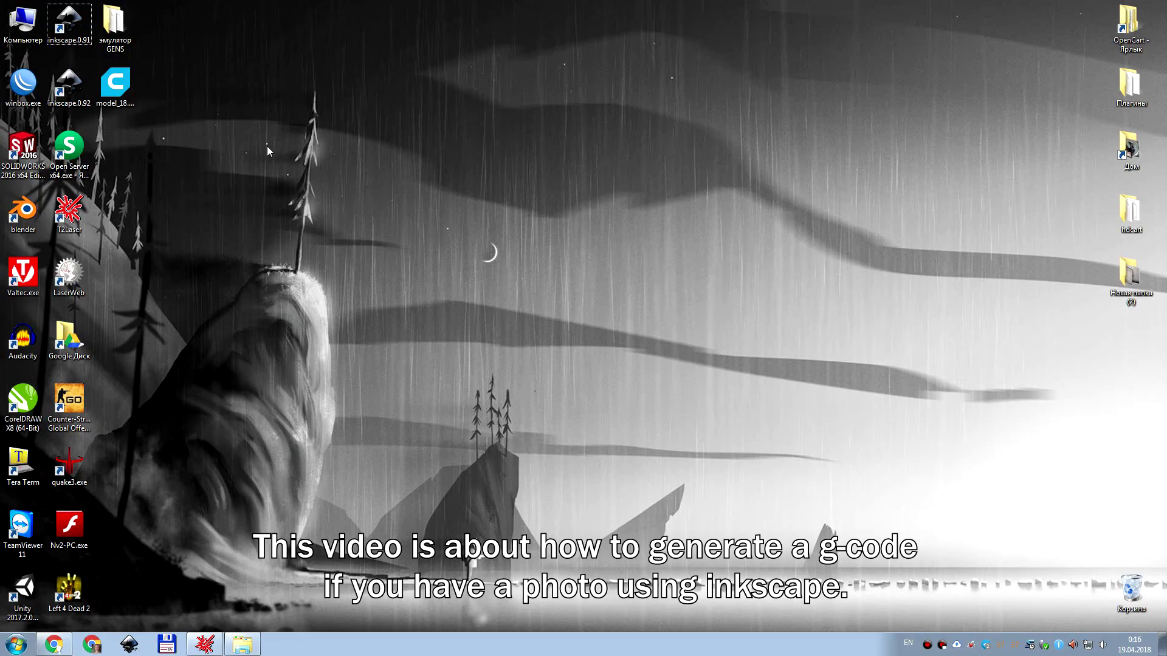
- Launch Inkscape 0.91 from its desktop shortcut to get a blank new document
{"action": "double_click", "coordinate": [75, 31]}
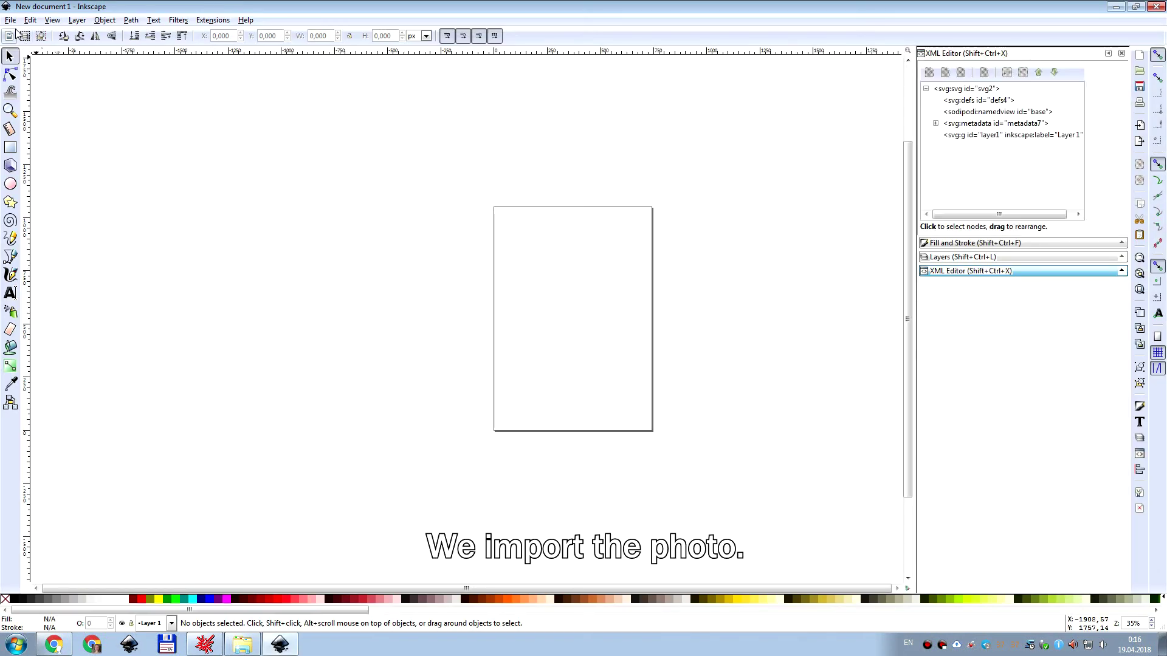
- Import It's me.bmp into the document using the default bitmap import options
{"action": "left_click", "coordinate": [11, 21]}
{"action": "left_click", "coordinate": [35, 140]}
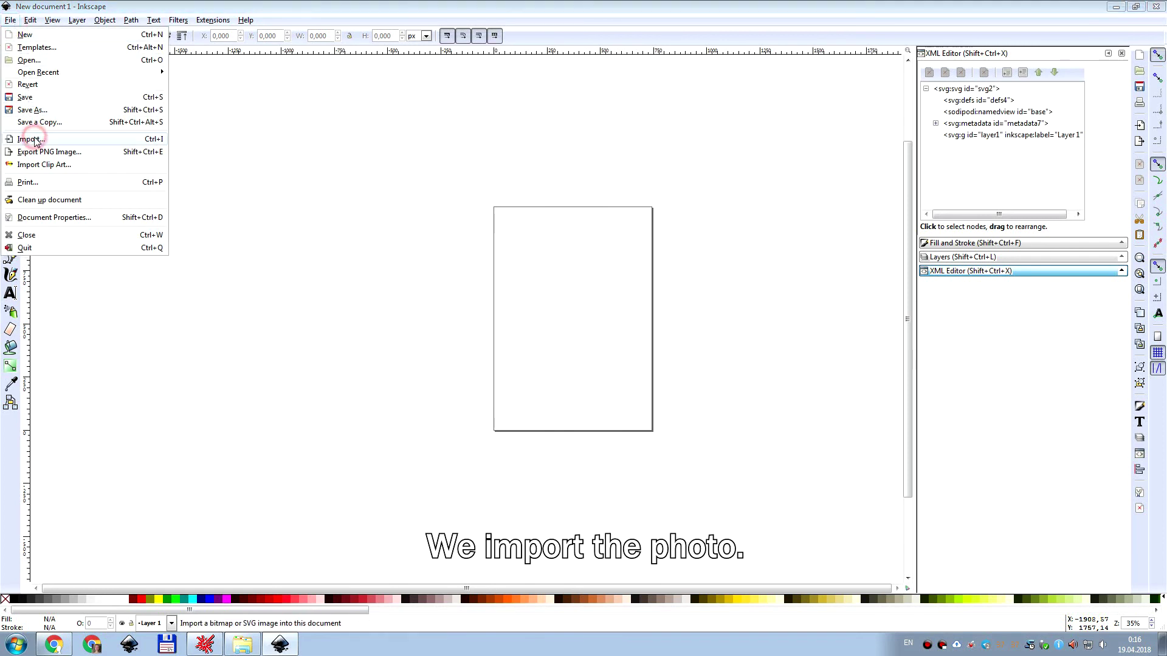
{"action": "left_click", "coordinate": [227, 105]}
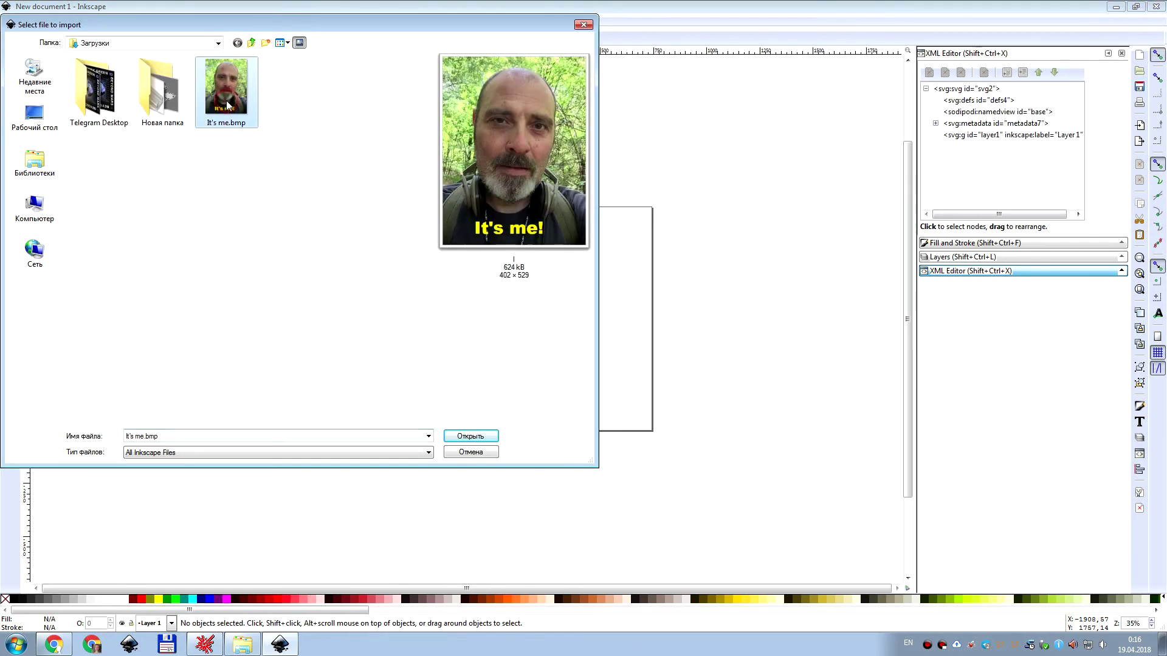
{"action": "left_click", "coordinate": [475, 438]}
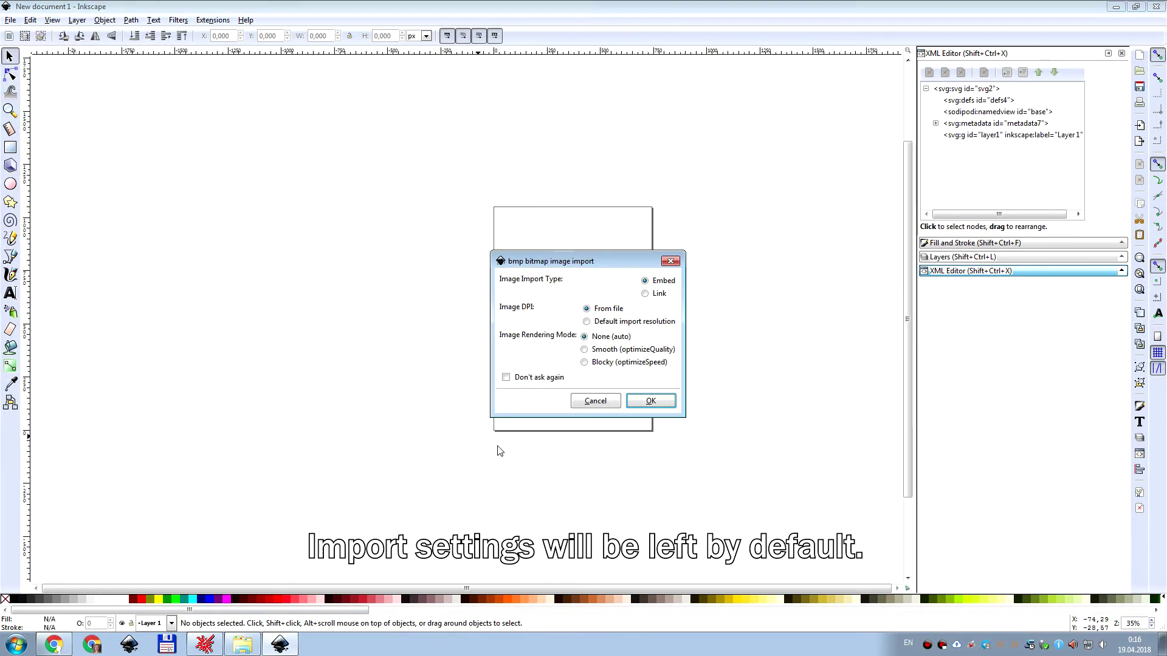
{"action": "left_click", "coordinate": [648, 402]}
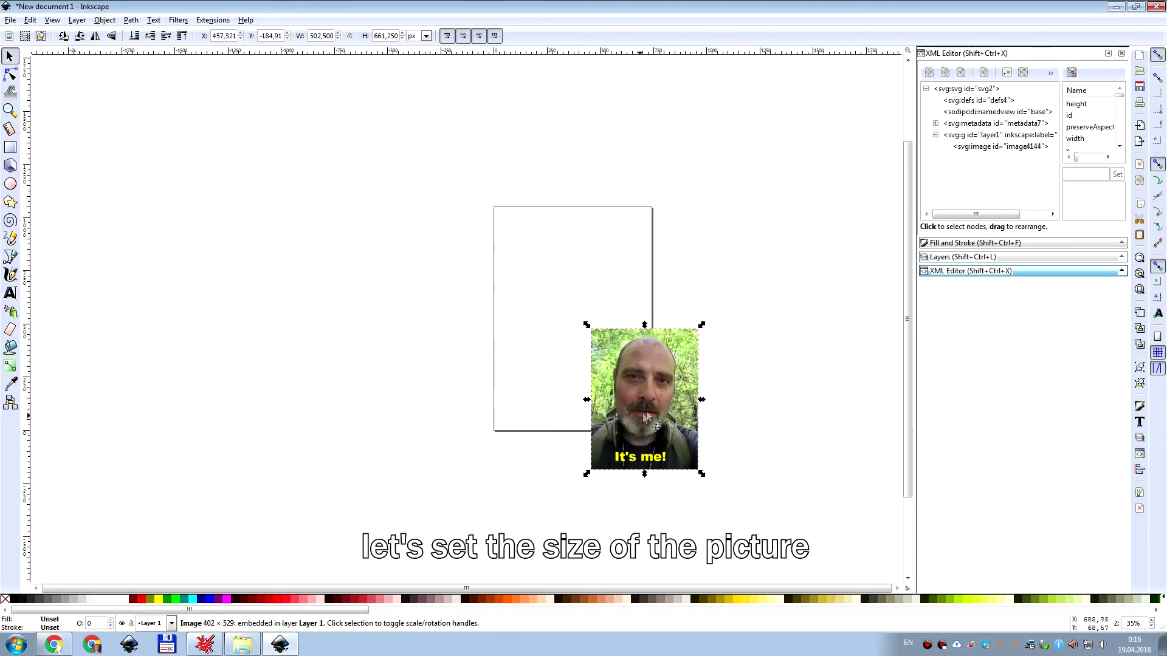
- Move the photo onto the page and lock-scale it to 80 mm high (60.794 mm wide)
{"action": "left_click_drag", "start_coordinate": [641, 384], "coordinate": [576, 355]}
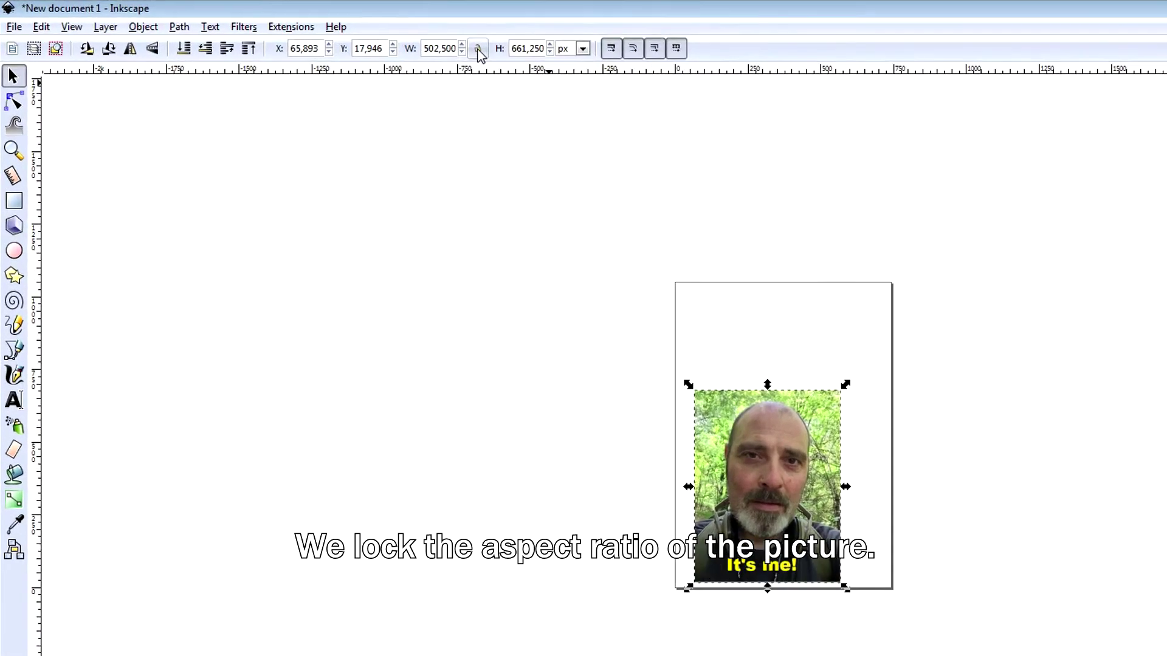
{"action": "left_click", "coordinate": [478, 49]}
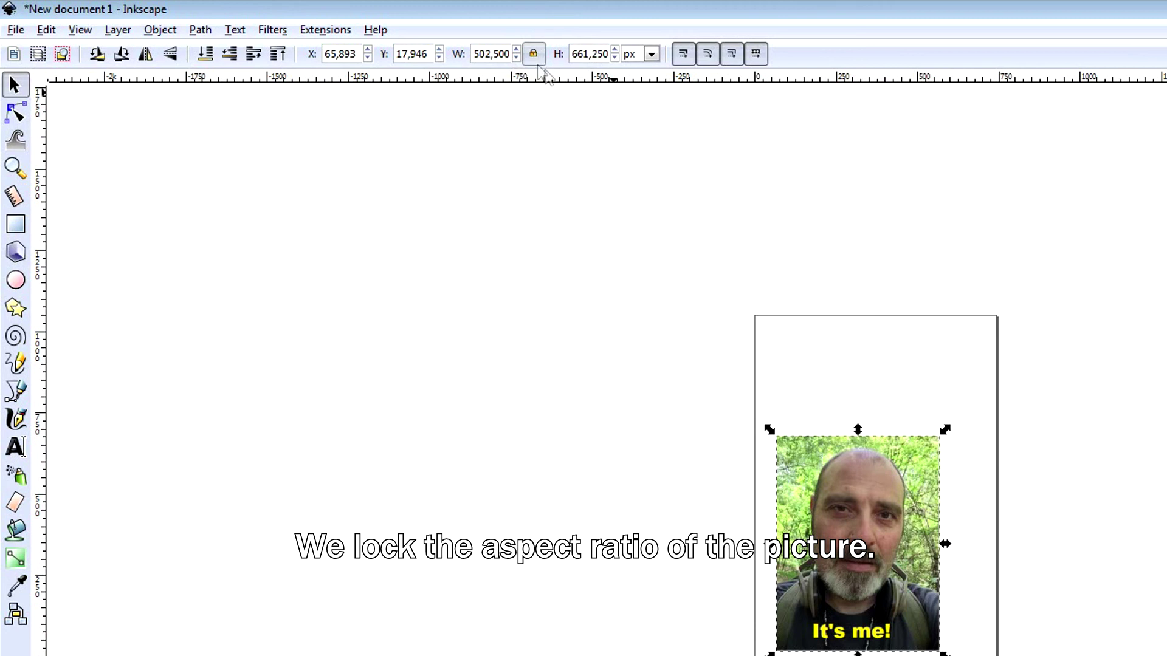
{"action": "left_click", "coordinate": [583, 49]}
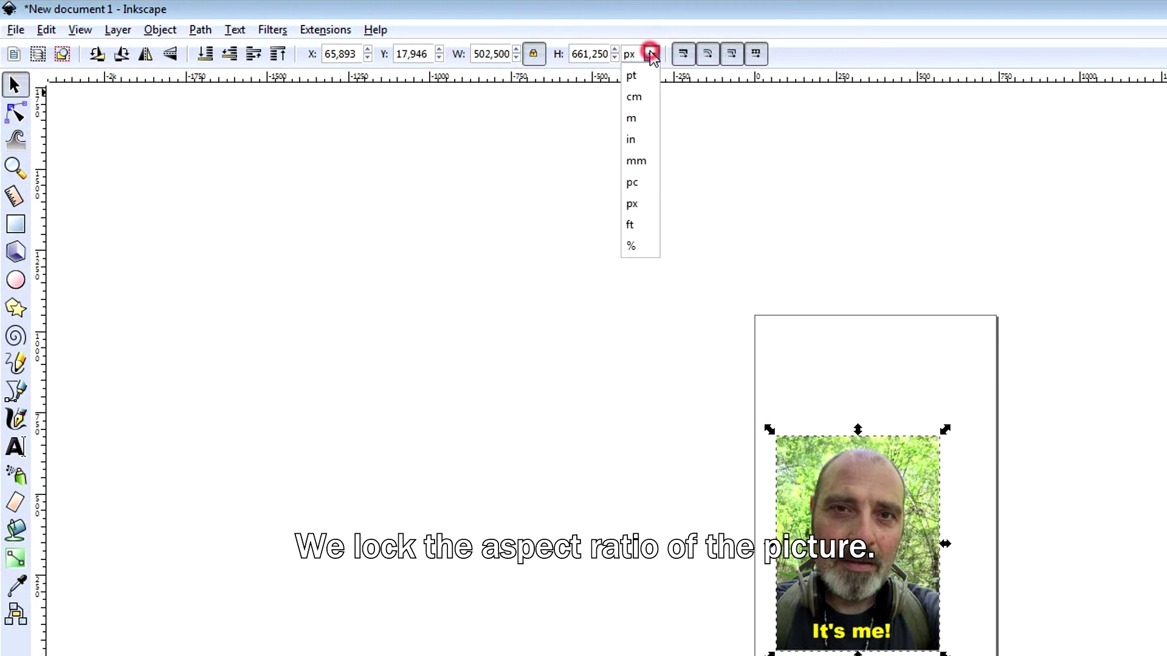
{"action": "left_click", "coordinate": [642, 160]}
{"action": "double_click", "coordinate": [579, 54]}
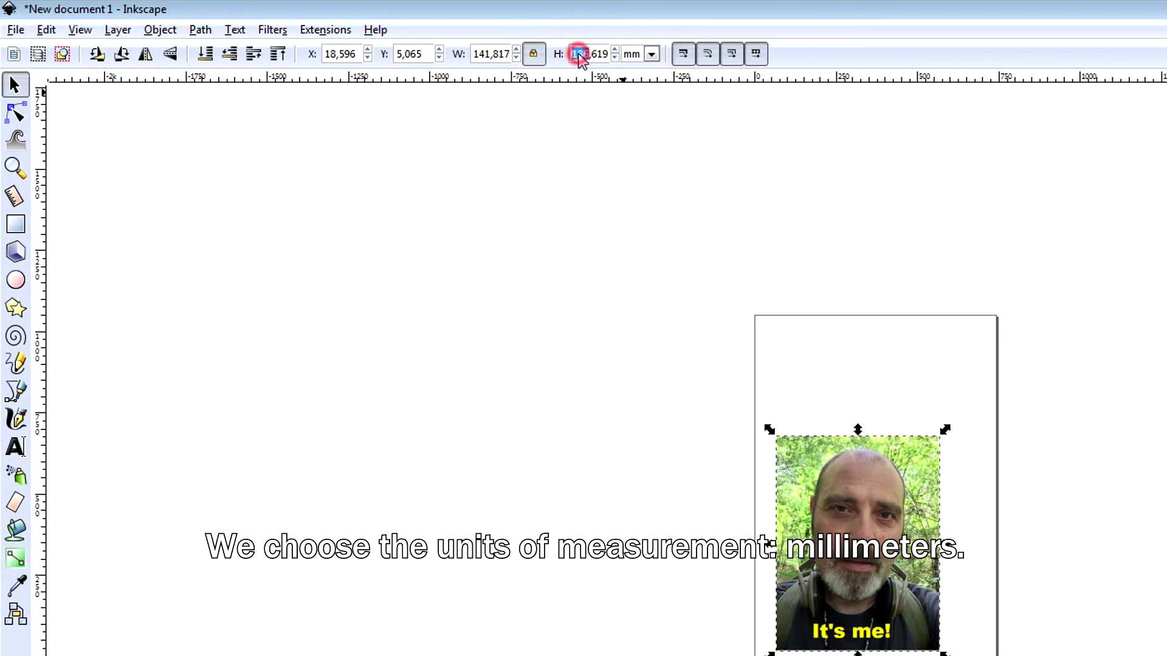
{"action": "key", "text": "BackSpace"}
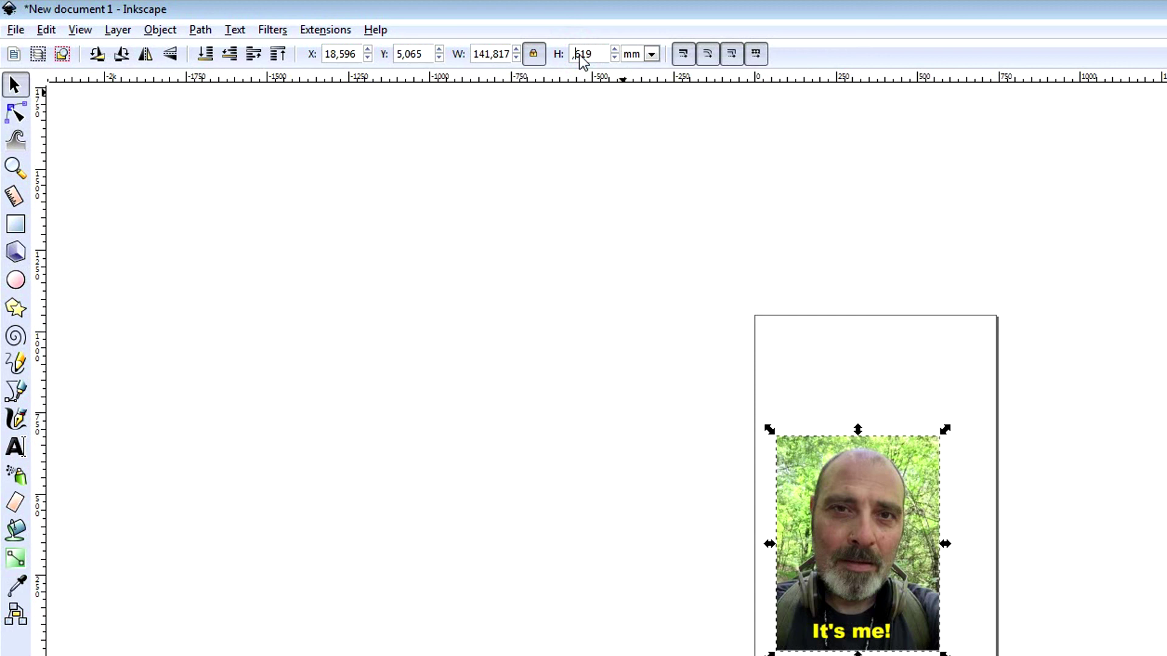
{"action": "key", "text": "End"}
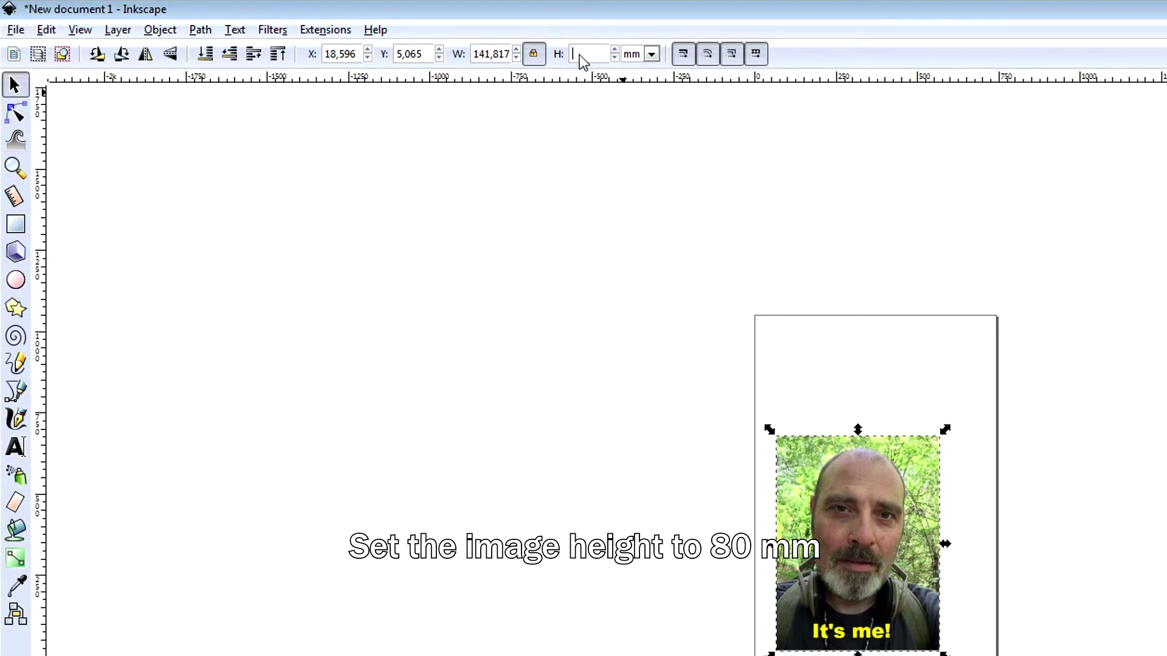
{"action": "type", "text": "80"}
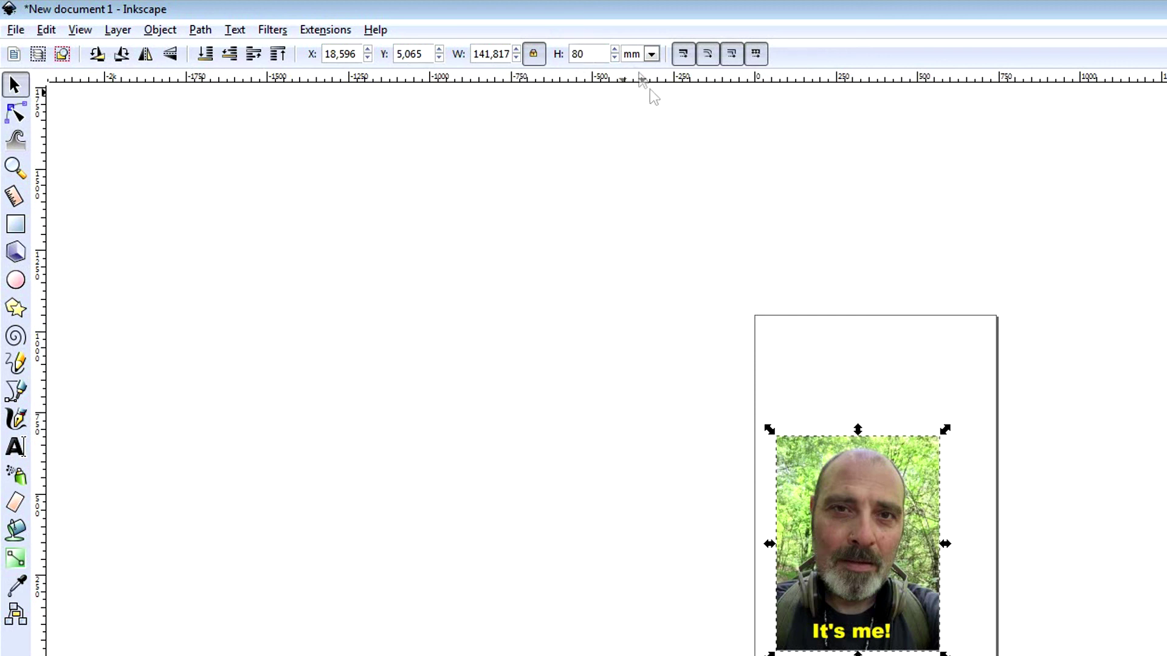
{"action": "left_click", "coordinate": [818, 353]}
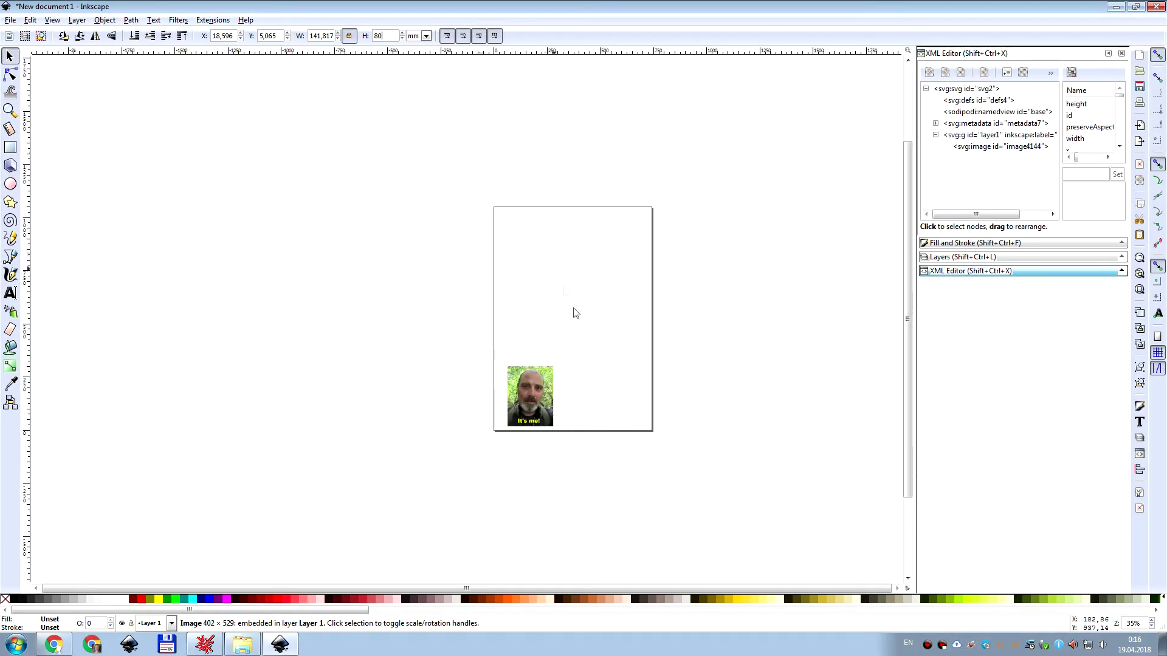
- Drag the photo left to about X 2.268 mm, Y 4.561 mm, then deselect it
{"action": "scroll", "coordinate": [576, 313], "scroll_direction": "down", "scroll_amount": 2}
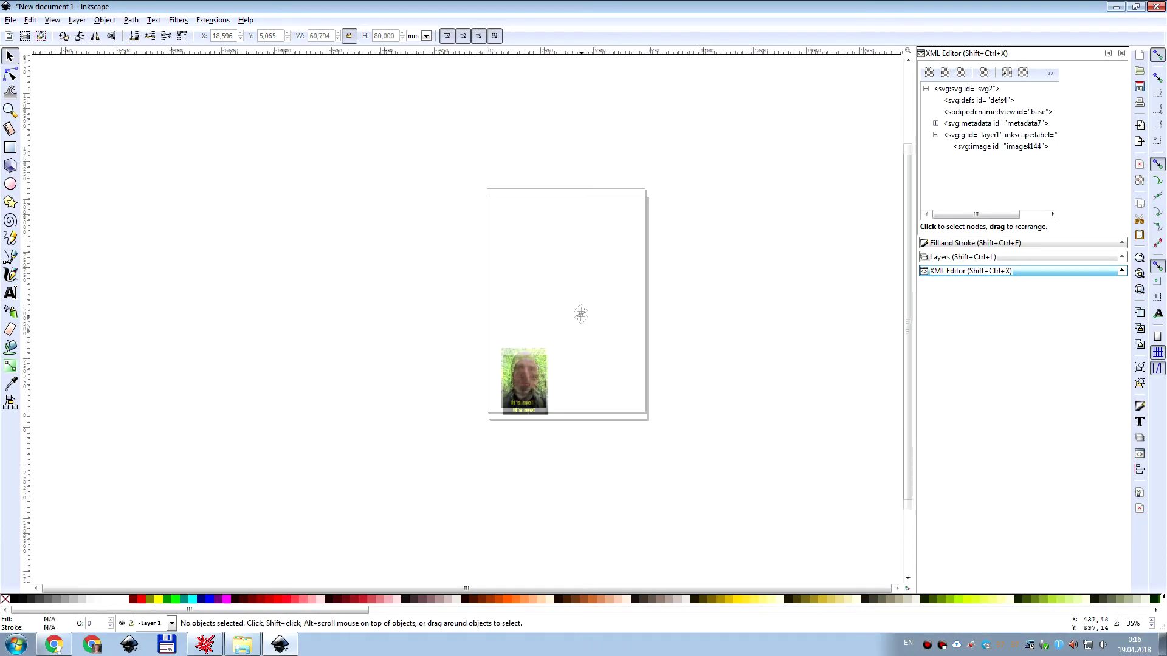
{"action": "scroll", "coordinate": [539, 355], "scroll_direction": "up", "scroll_amount": 6}
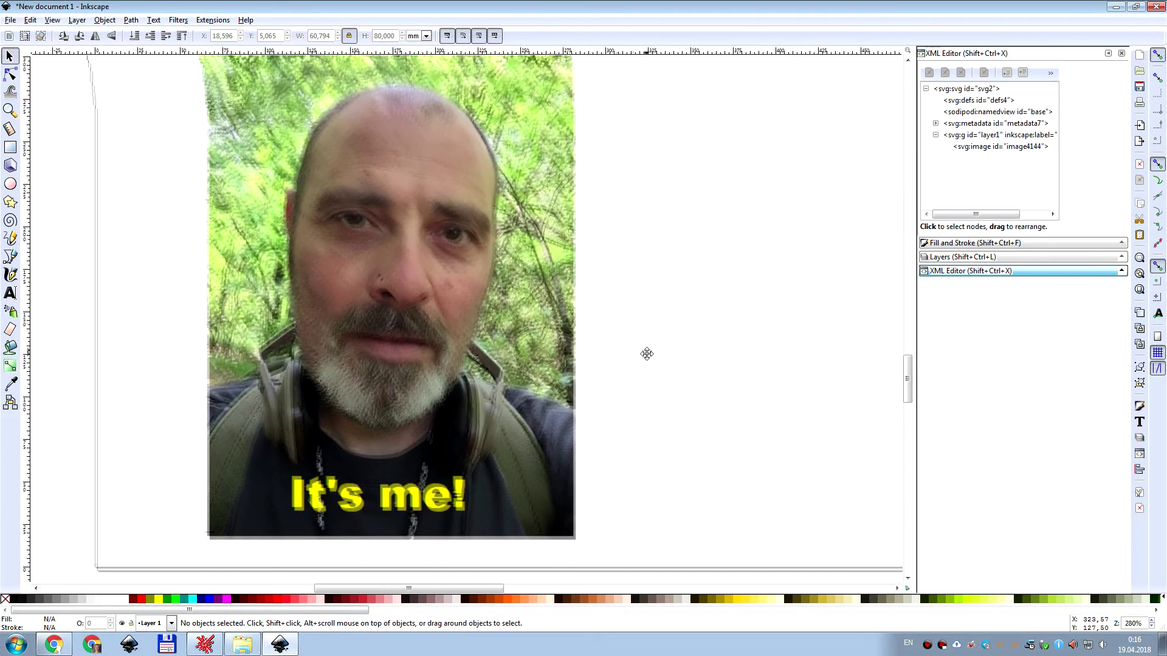
{"action": "left_click_drag", "start_coordinate": [448, 302], "coordinate": [350, 309]}
{"action": "scroll", "coordinate": [552, 320], "scroll_direction": "up", "scroll_amount": 1}
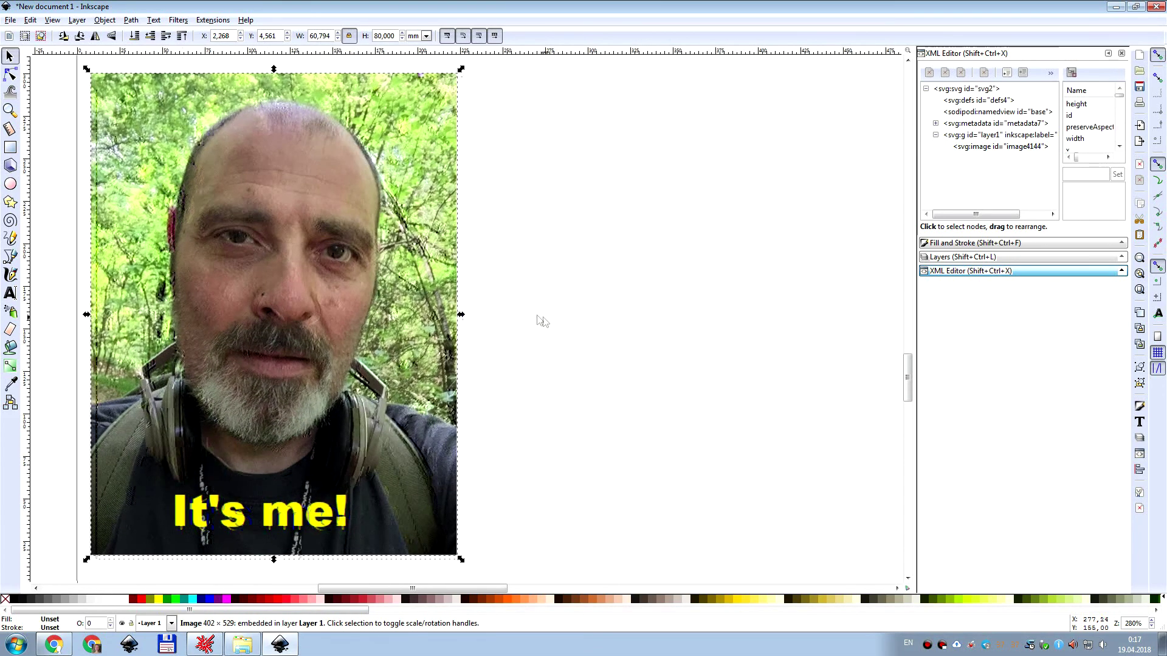
{"action": "left_click", "coordinate": [495, 276]}
{"action": "left_click", "coordinate": [432, 220]}
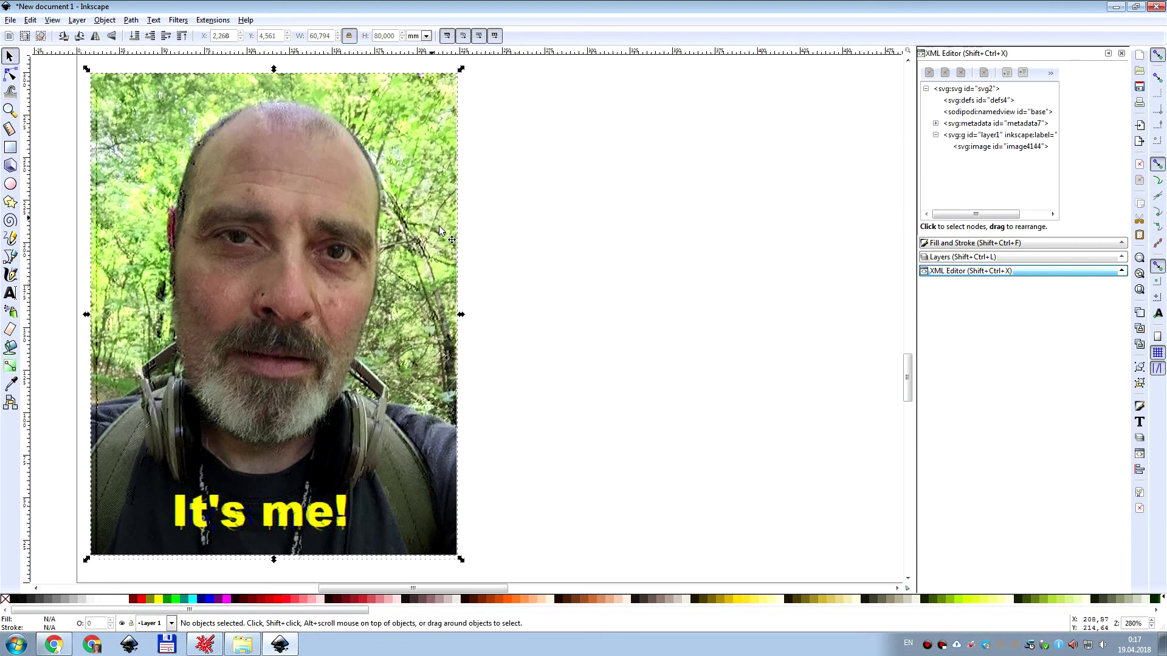
- Apply Endurance Line Shading with Sinusoidal style and 120 lines to the photo
{"action": "left_click", "coordinate": [215, 21]}
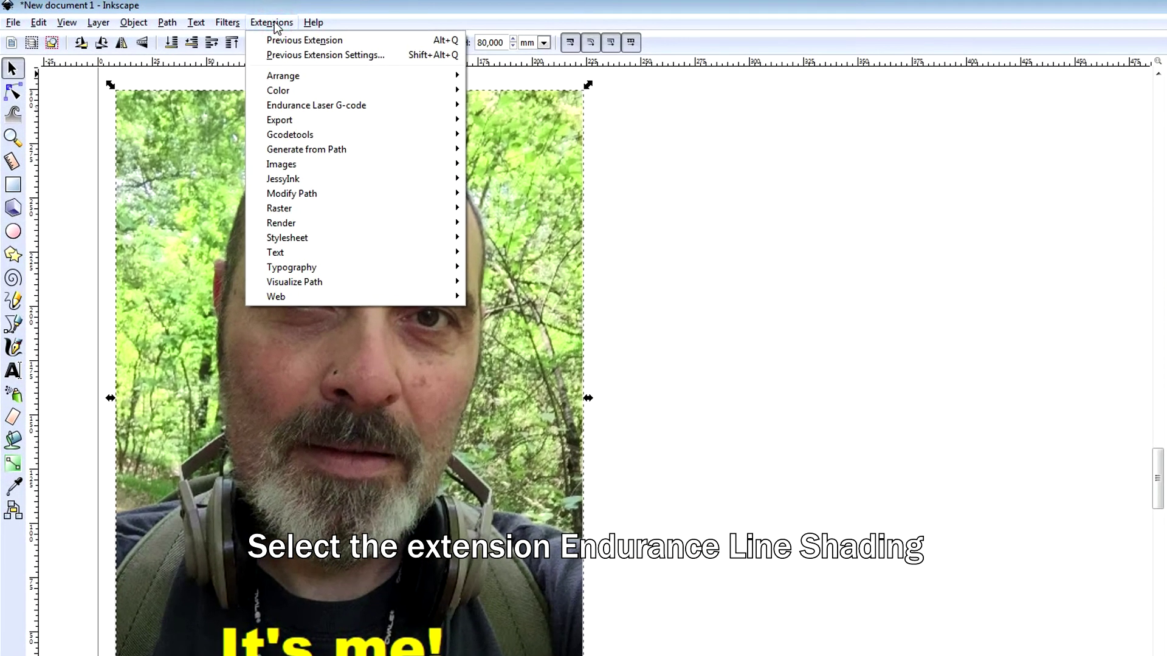
{"action": "mouse_move", "coordinate": [318, 107]}
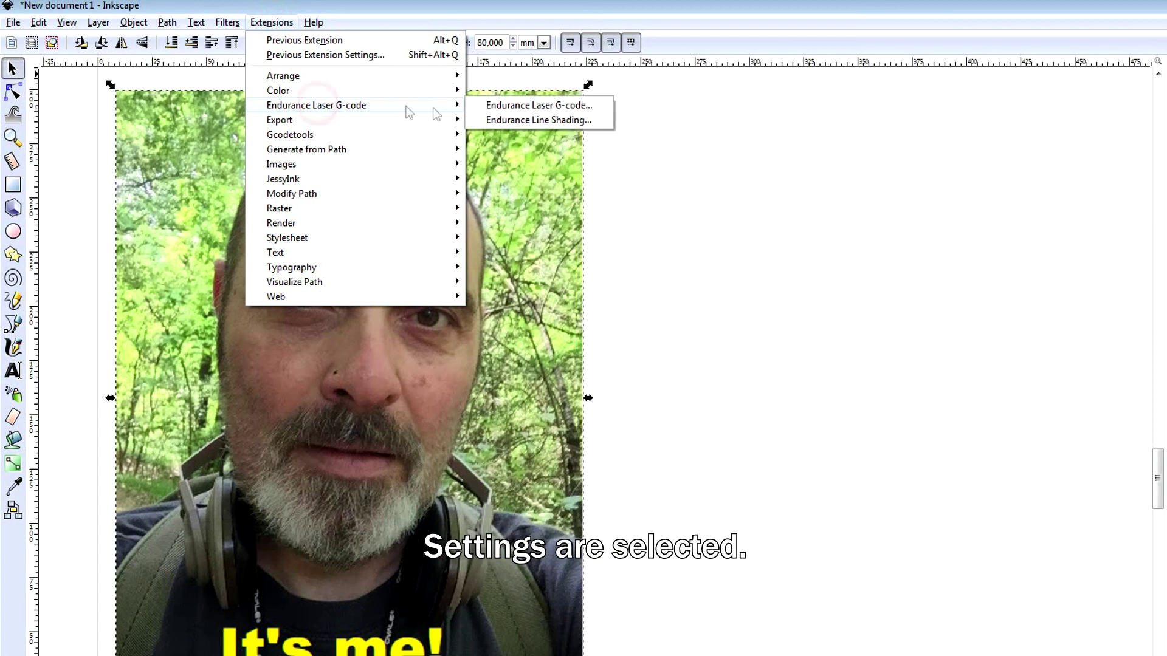
{"action": "left_click", "coordinate": [510, 120]}
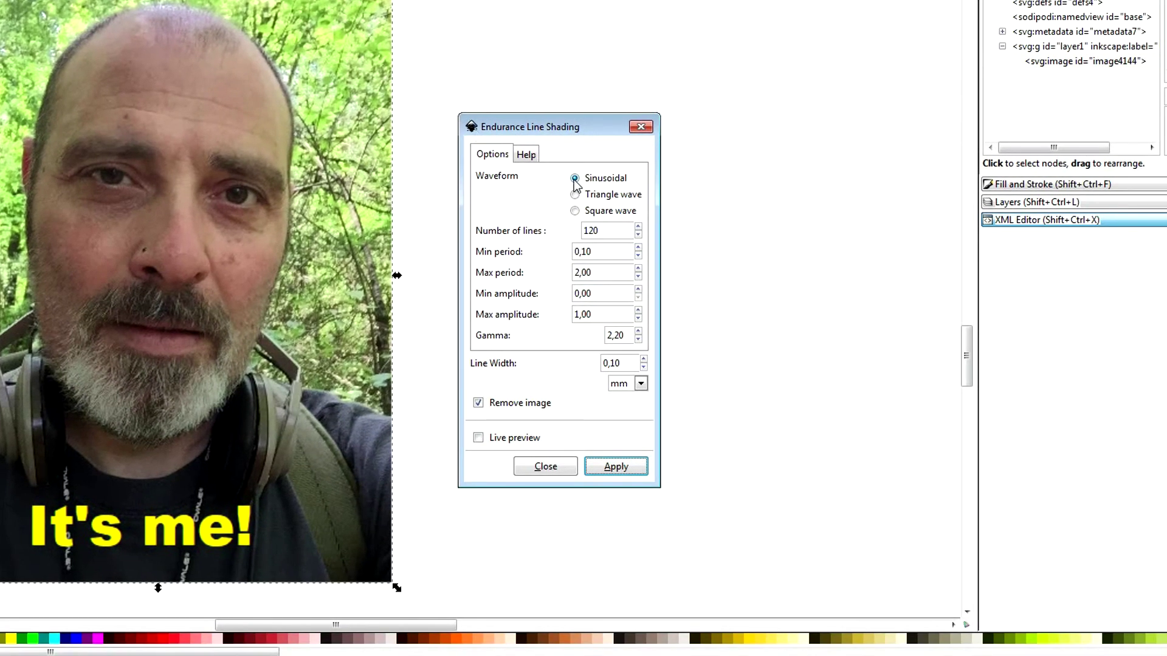
{"action": "left_click", "coordinate": [598, 231]}
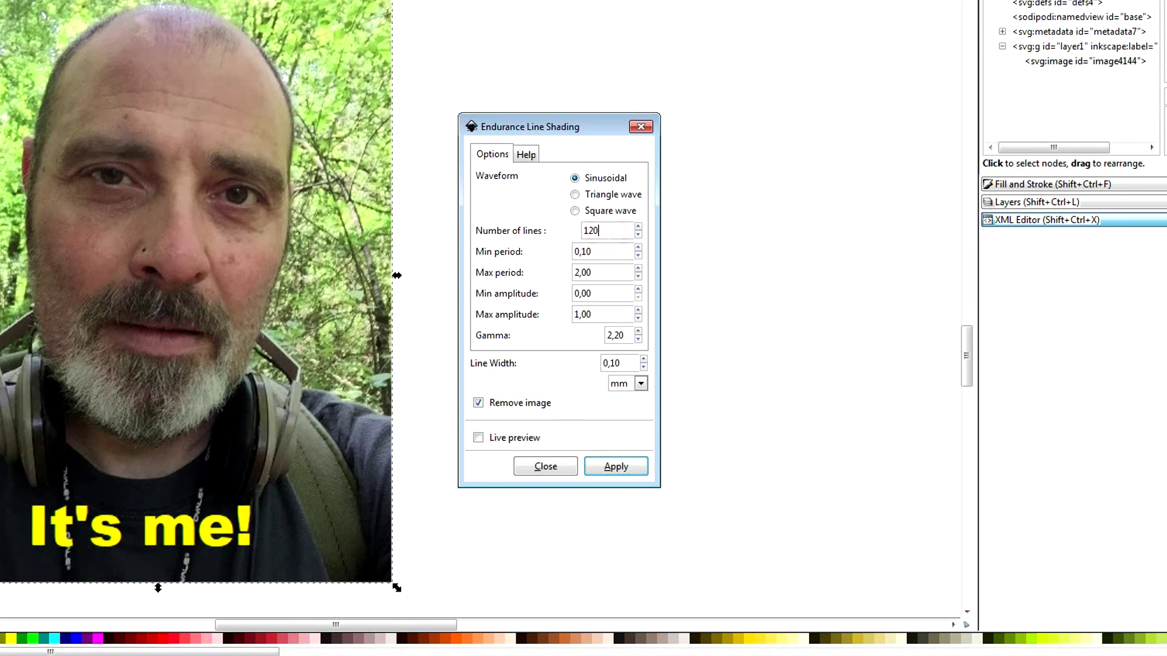
{"action": "left_click", "coordinate": [604, 270]}
{"action": "left_click", "coordinate": [615, 466]}
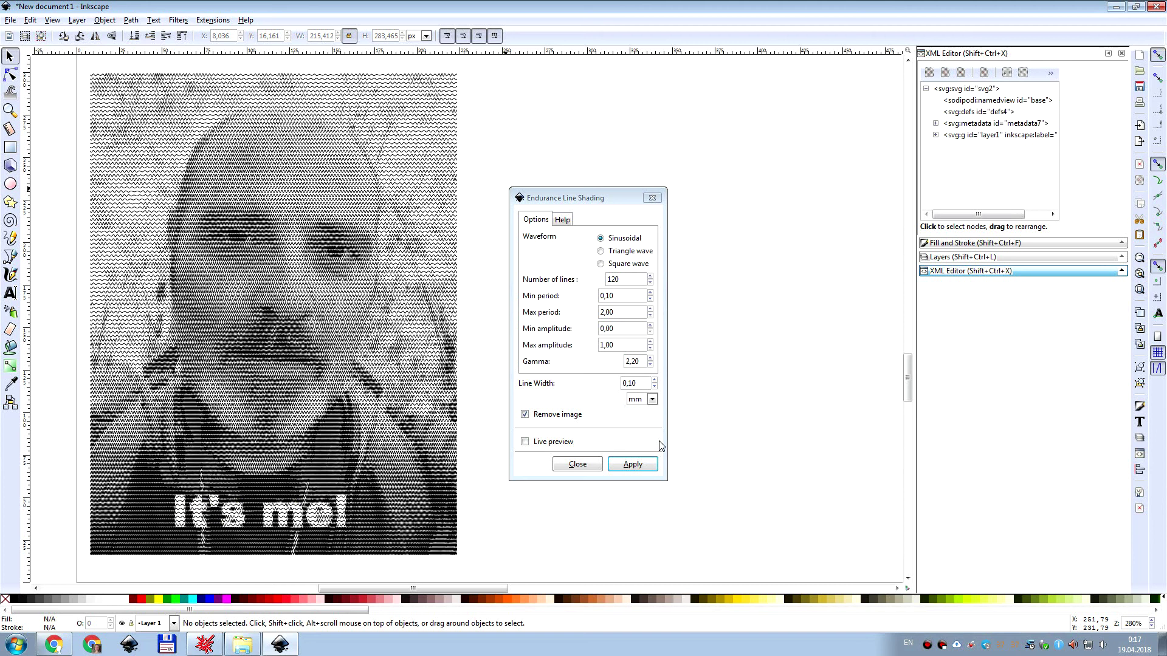
{"action": "left_click", "coordinate": [652, 197]}
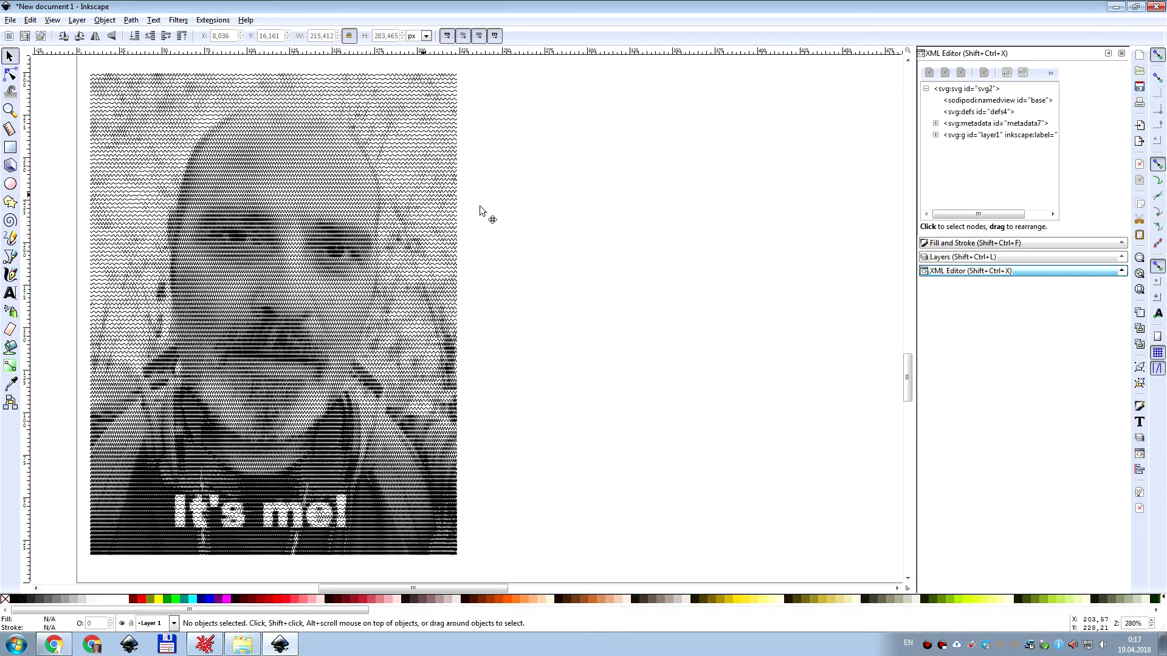
- Select the shading lines and set Endurance Laser G-code to M106/M107 with an empty path preamble
{"action": "key", "text": "ctrl+a"}
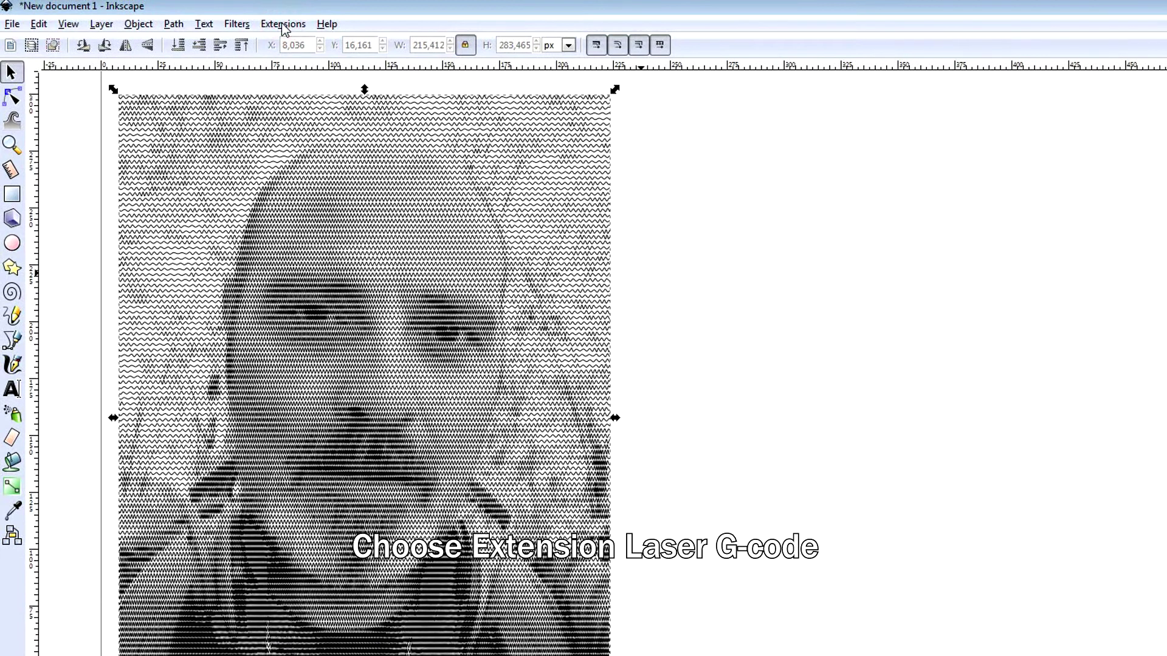
{"action": "left_click", "coordinate": [212, 23]}
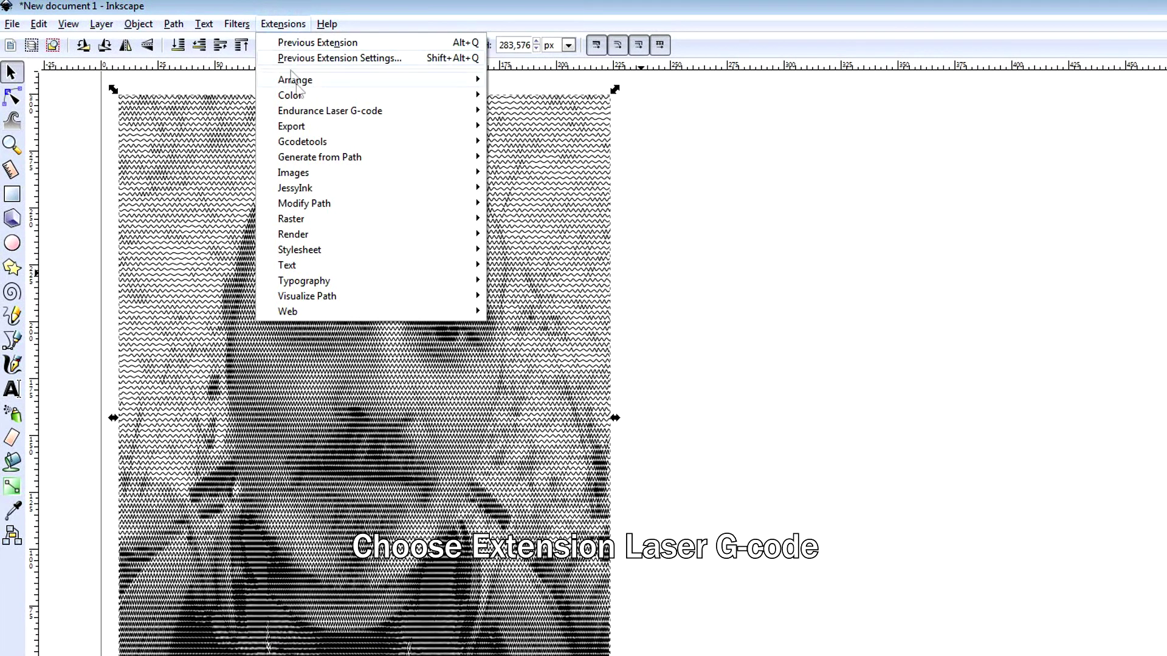
{"action": "mouse_move", "coordinate": [401, 115]}
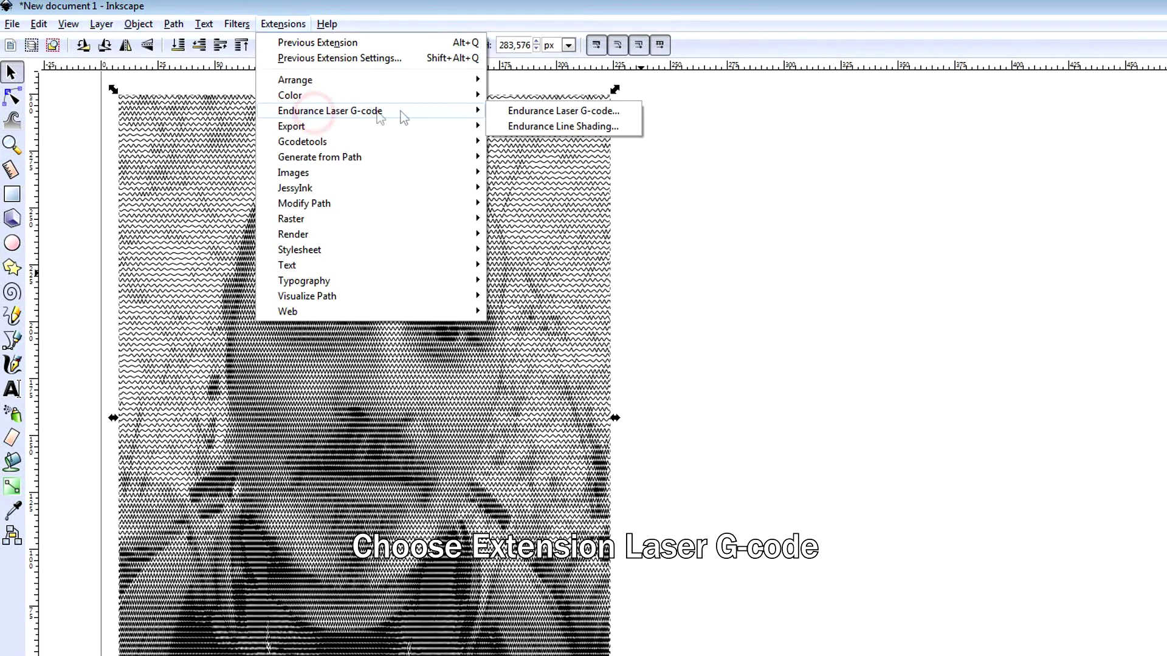
{"action": "left_click", "coordinate": [545, 115]}
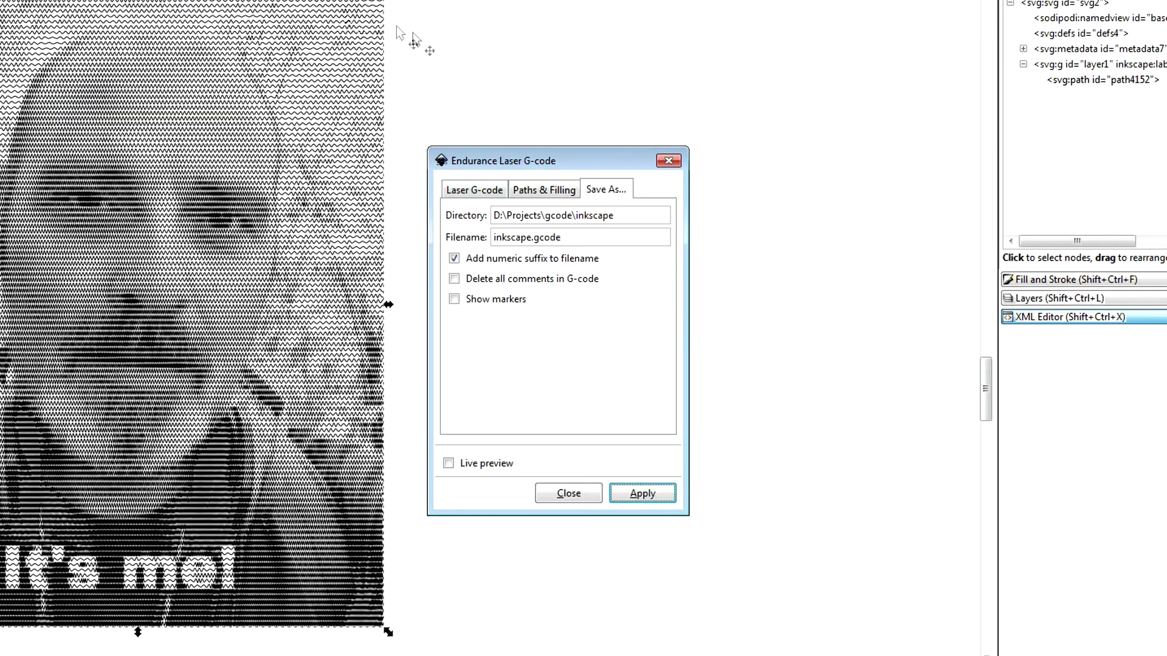
{"action": "left_click_drag", "start_coordinate": [541, 155], "coordinate": [549, 155]}
{"action": "left_click", "coordinate": [480, 190]}
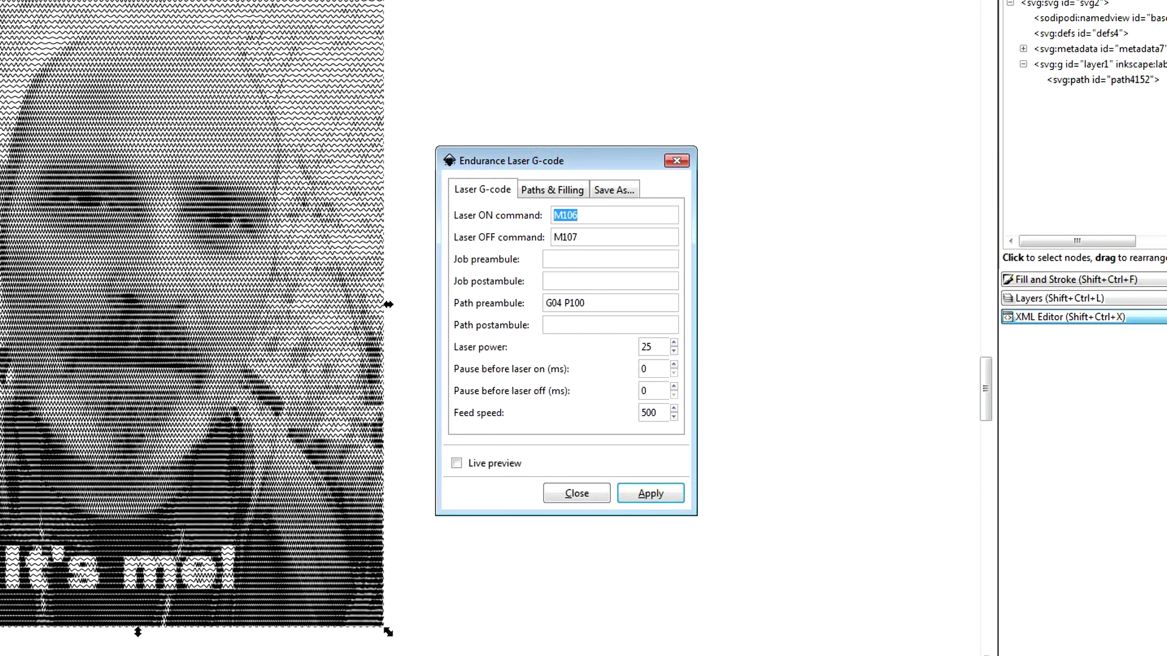
{"action": "double_click", "coordinate": [583, 216]}
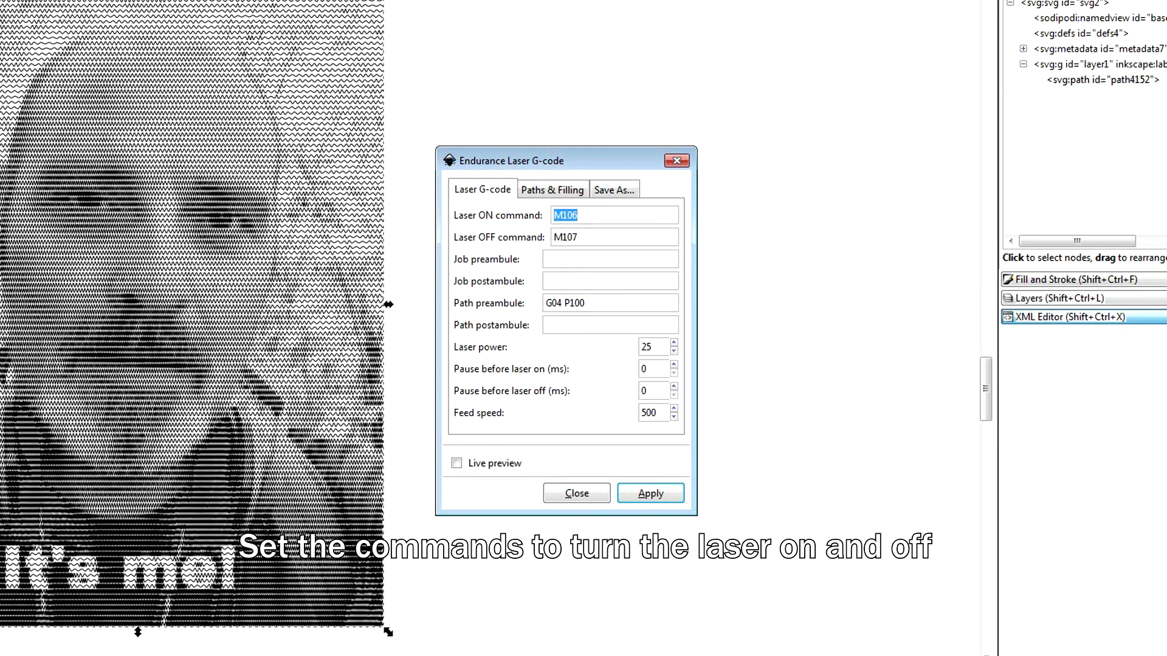
{"action": "left_click", "coordinate": [578, 234]}
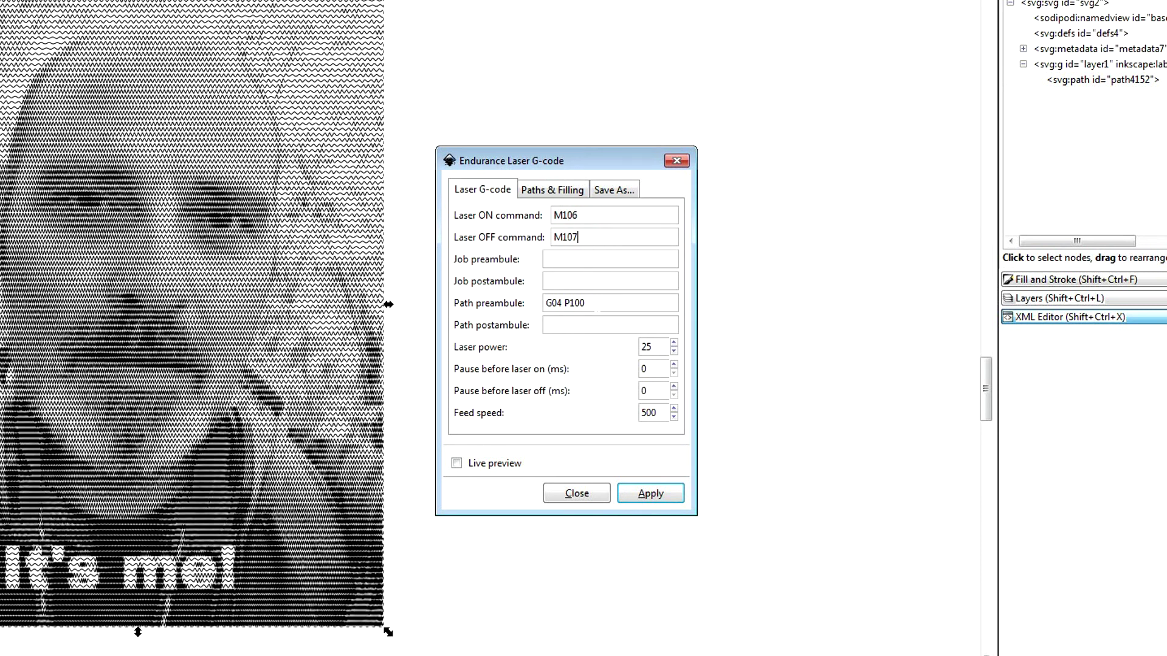
{"action": "triple_click", "coordinate": [595, 304]}
{"action": "key", "text": "Delete"}
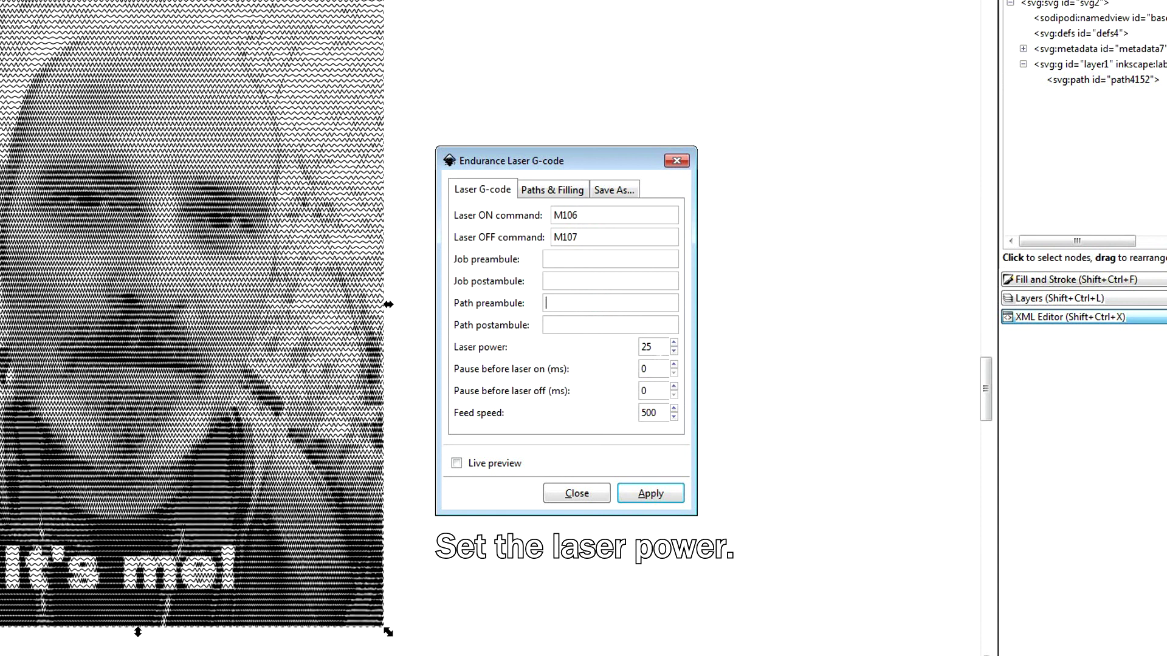
- Set laser power 25, save to D:\Projects\gcode\inkscape, and generate the G-code
{"action": "left_click", "coordinate": [657, 345]}
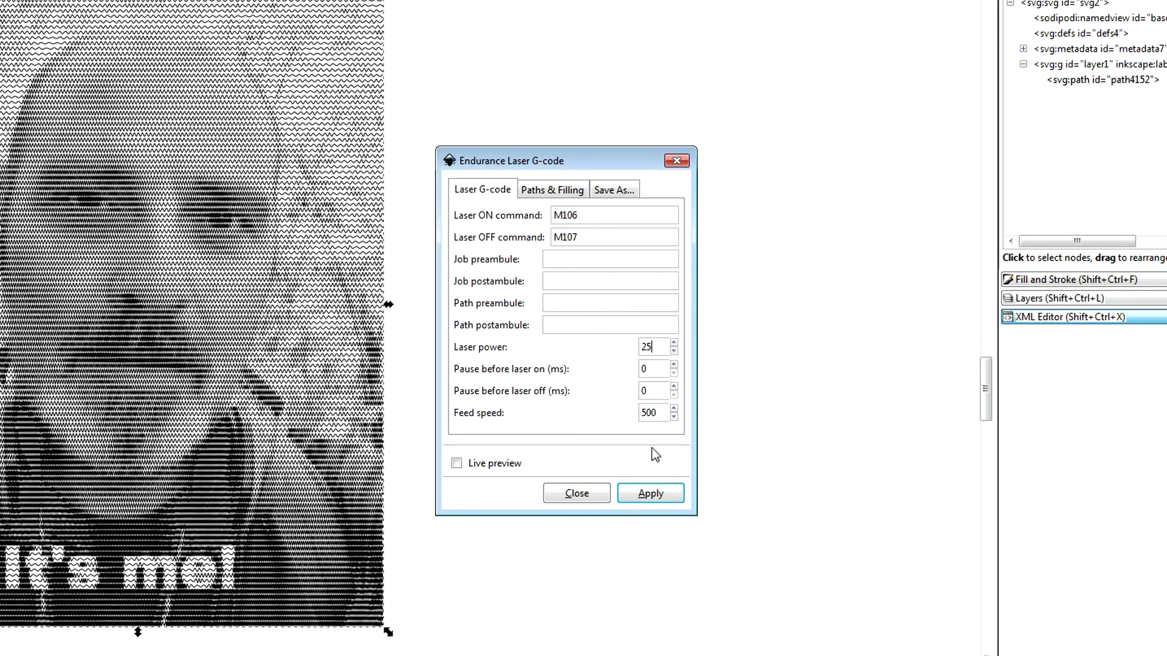
{"action": "left_click", "coordinate": [555, 190]}
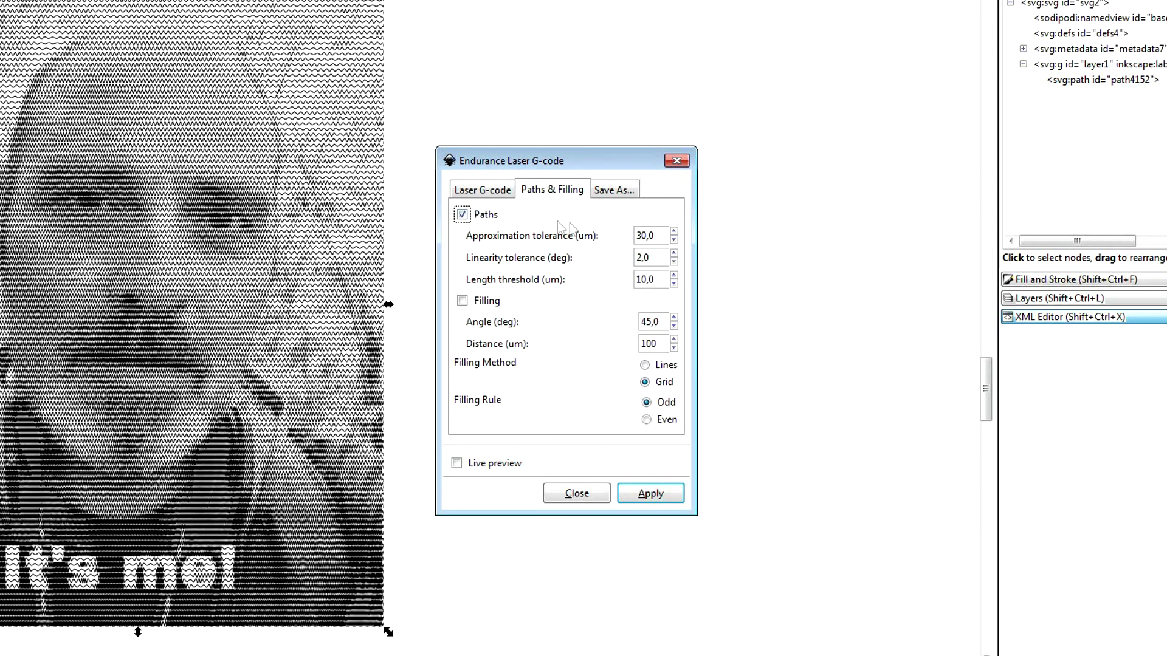
{"action": "left_click", "coordinate": [612, 190]}
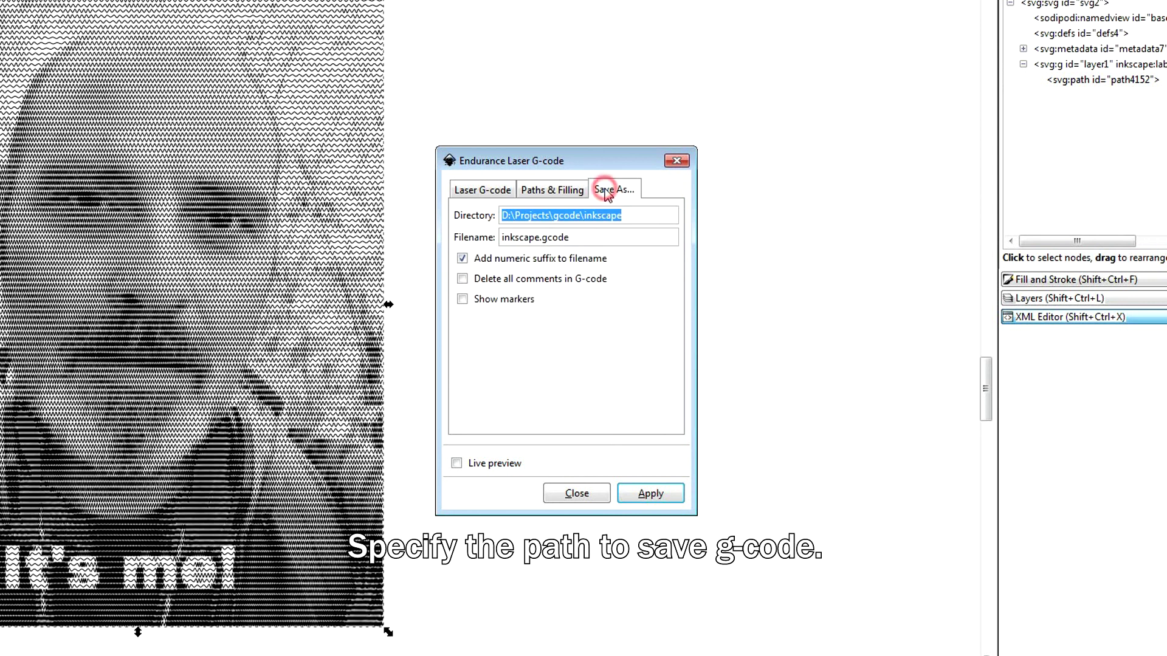
{"action": "left_click", "coordinate": [629, 217]}
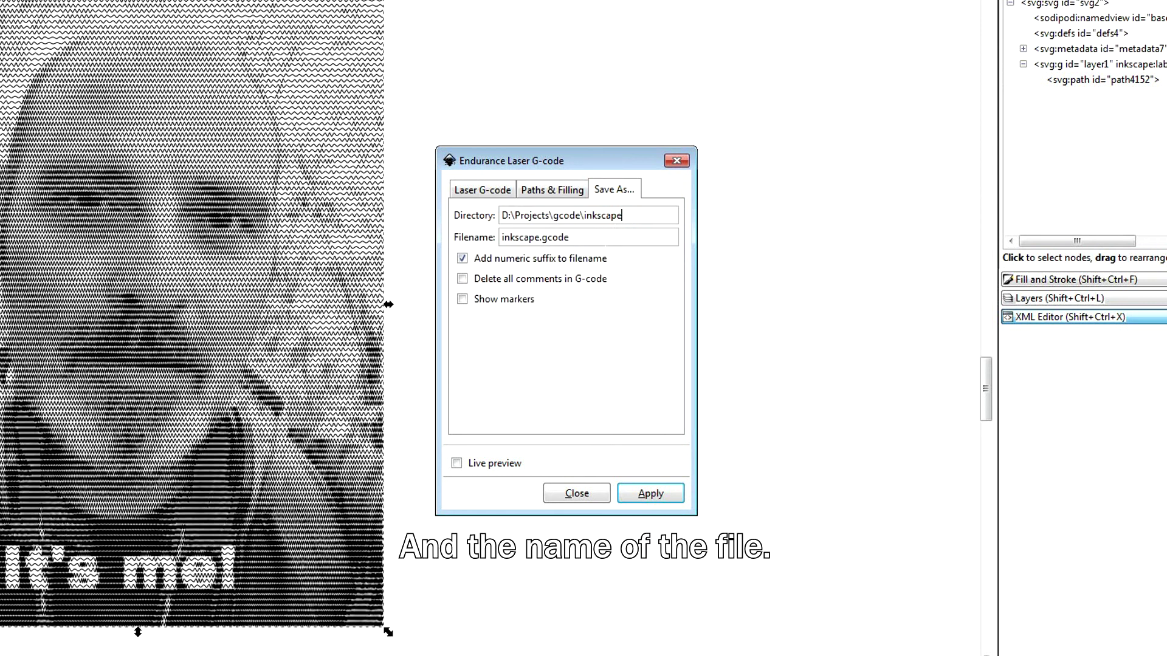
{"action": "left_click", "coordinate": [603, 240]}
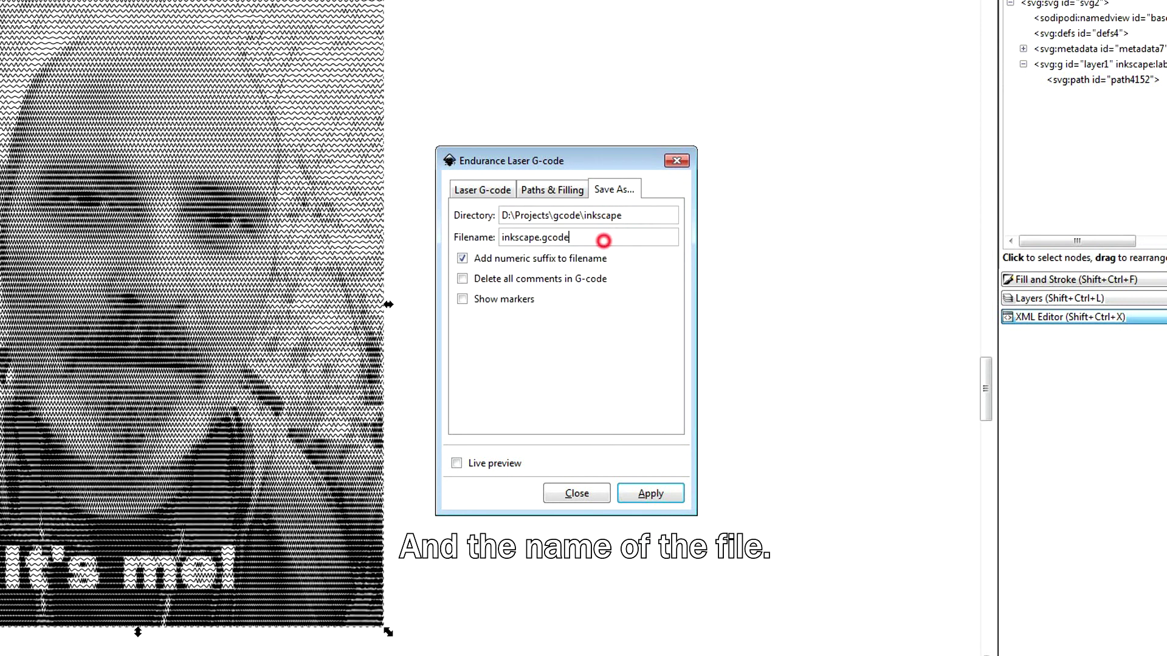
{"action": "left_click", "coordinate": [653, 494]}
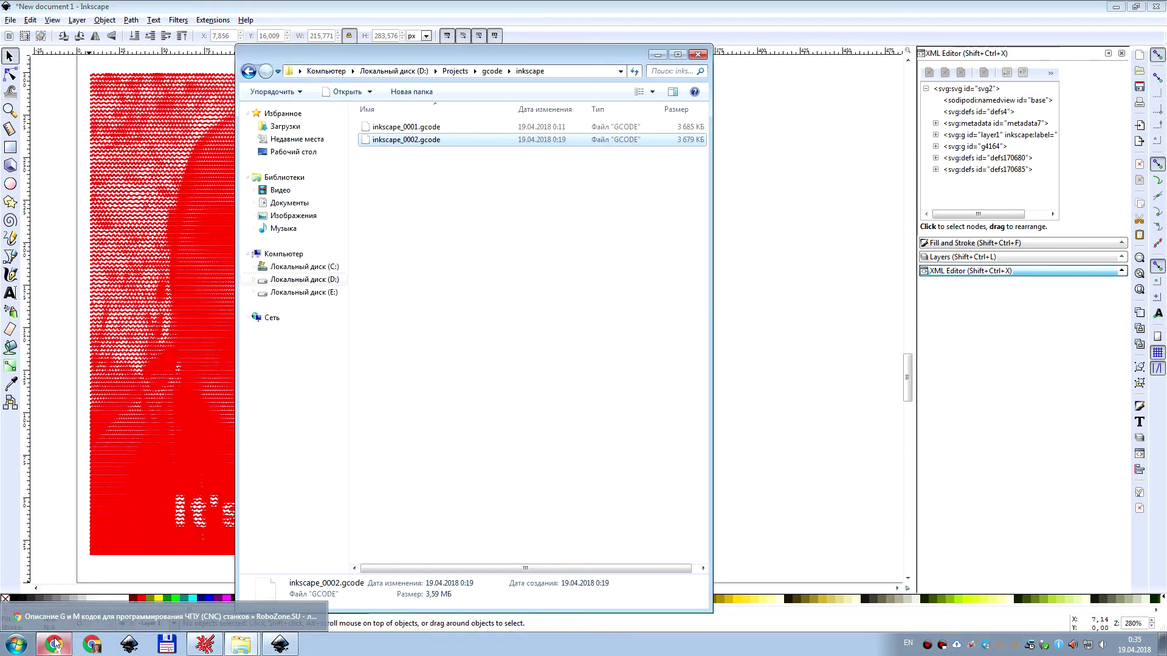
- With inkscape_0002.gcode saved, open a new Chrome window from the taskbar
{"action": "right_click", "coordinate": [55, 644]}
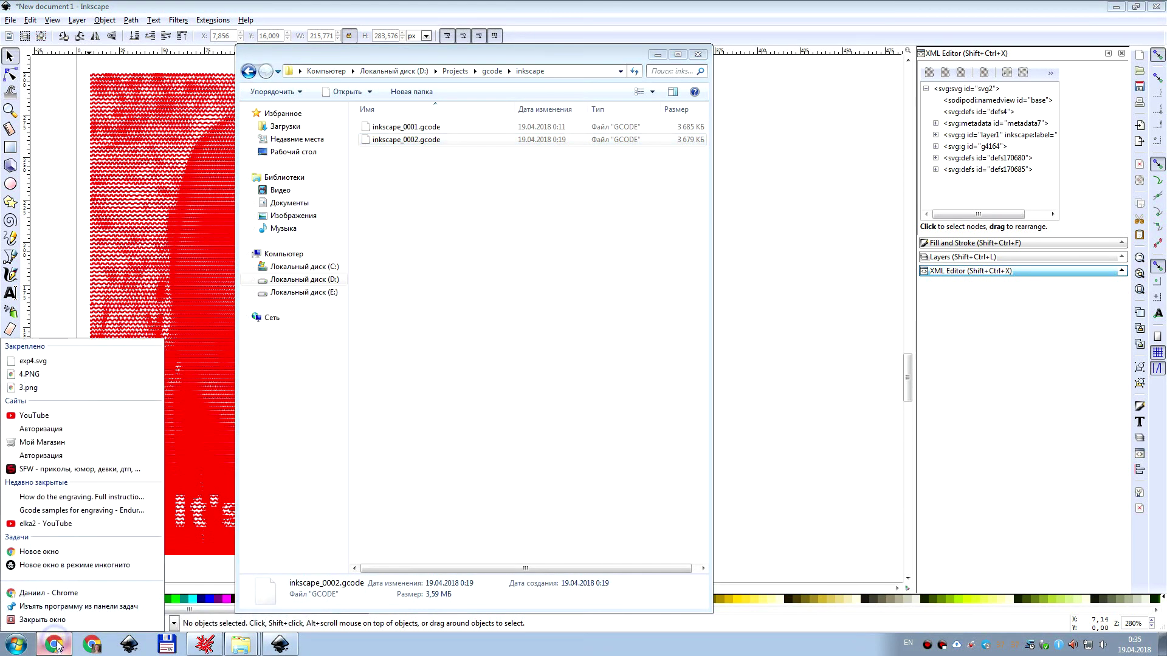
{"action": "left_click", "coordinate": [64, 553]}
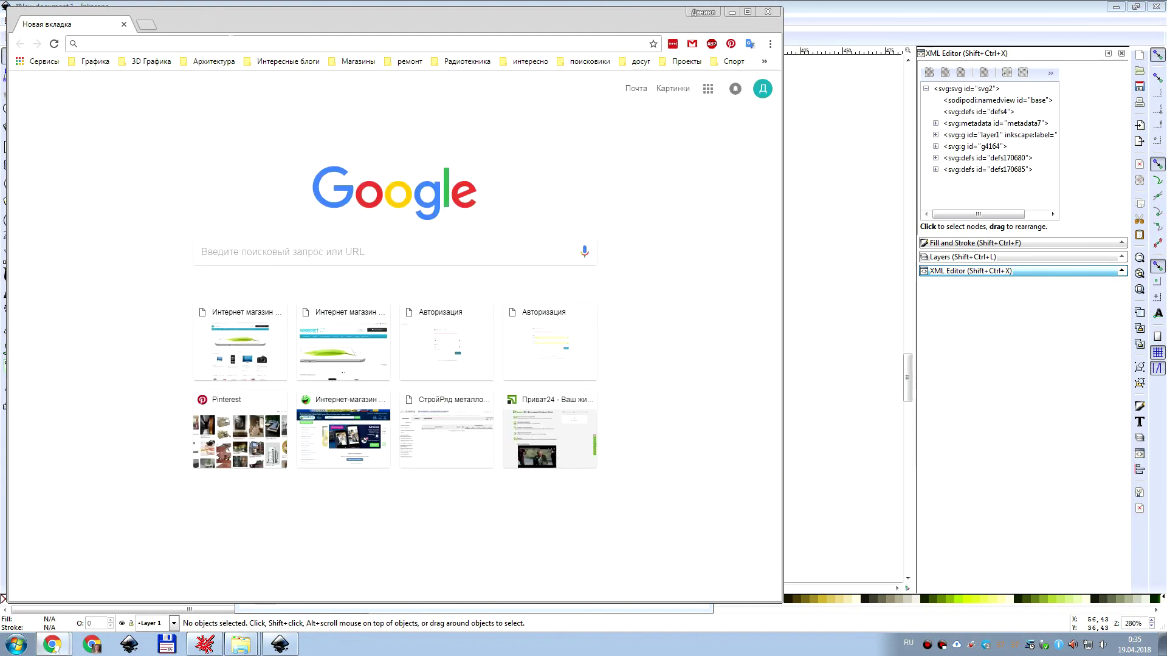
- Switch the keyboard to English and load ncviewer.com in the address bar
{"action": "type", "text": "т"}
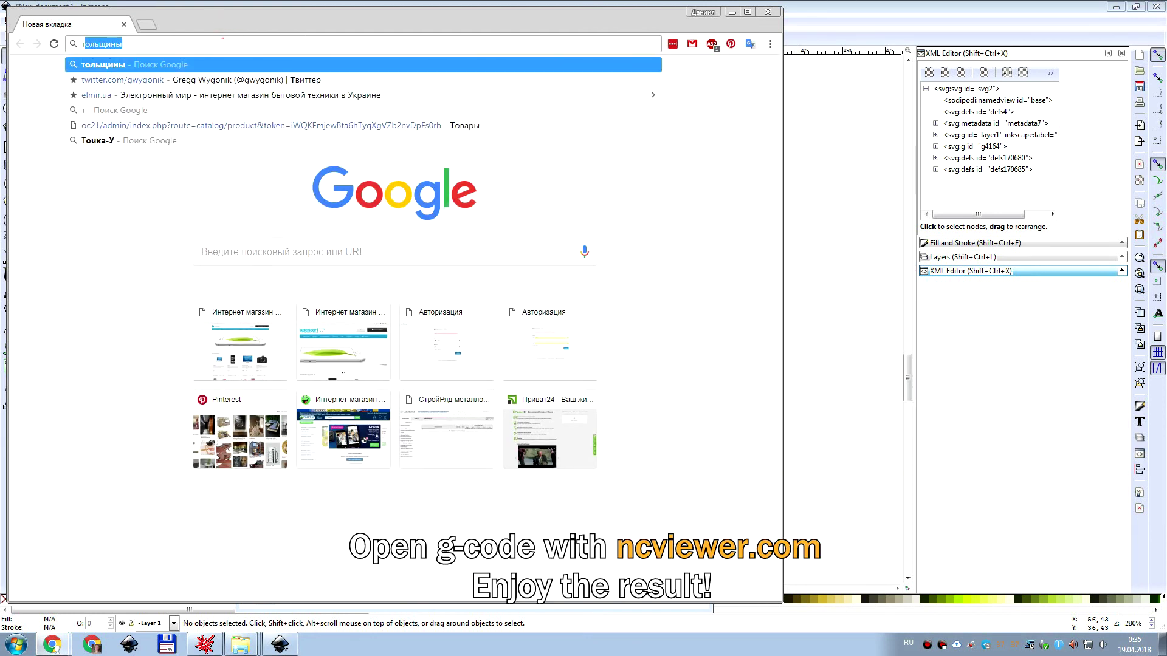
{"action": "key", "text": "BackSpace"}
{"action": "key", "text": "BackSpace"}
{"action": "key", "text": "alt+shift"}
{"action": "type", "text": "ncviewer.com"}
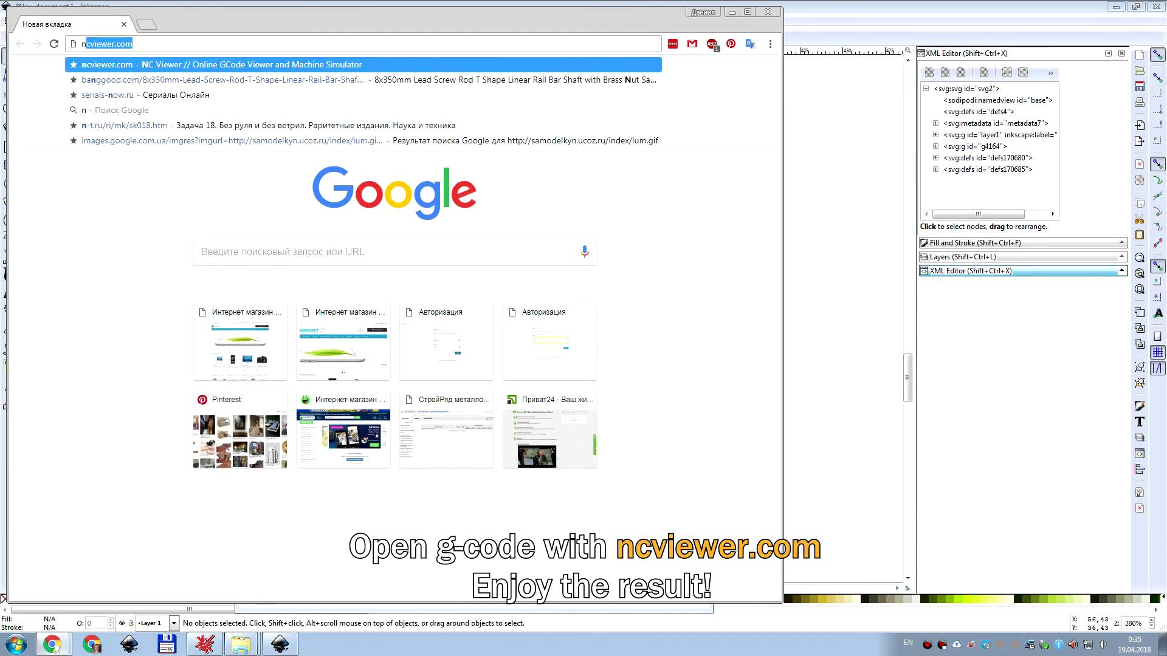
{"action": "key", "text": "Return"}
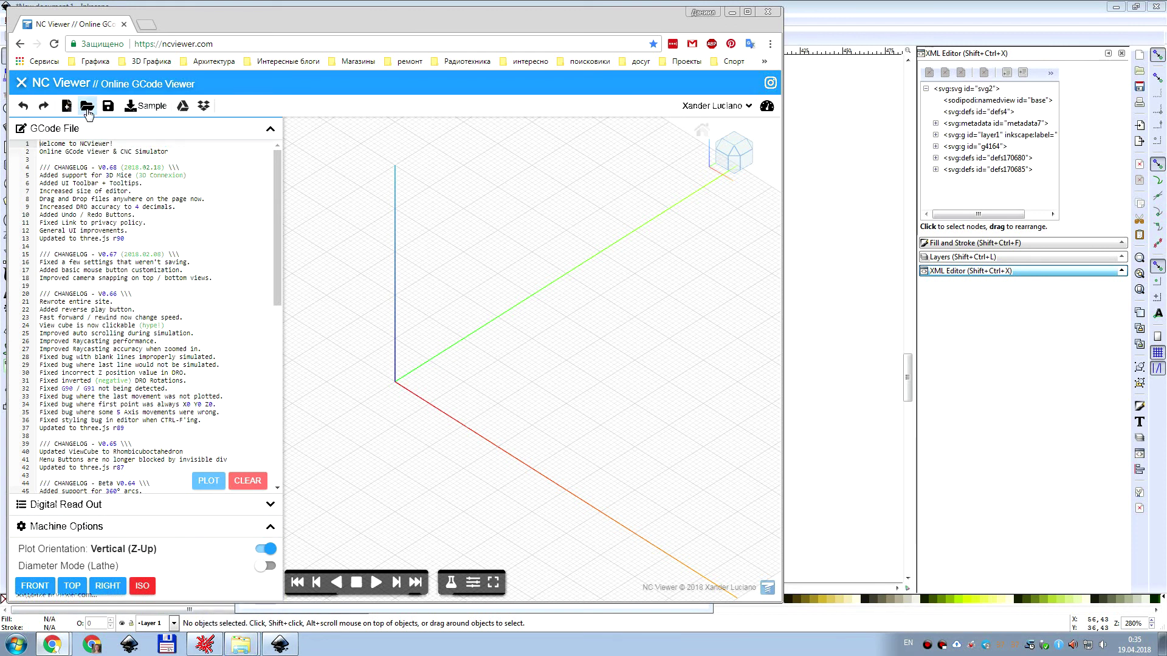
- Drop inkscape_0002.gcode from the gcode folder into NC Viewer, maximize and zoom the portrait toolpath
{"action": "mouse_move", "coordinate": [242, 648]}
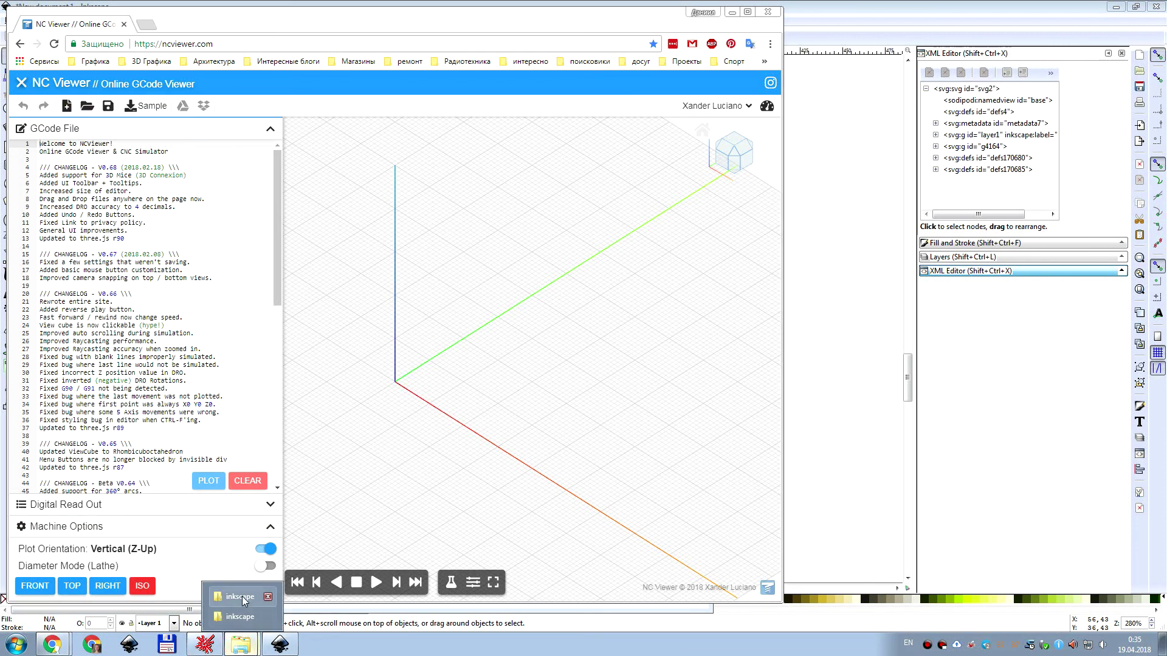
{"action": "left_click", "coordinate": [240, 616]}
{"action": "left_click_drag", "start_coordinate": [409, 43], "coordinate": [737, 126]}
{"action": "left_click_drag", "start_coordinate": [705, 208], "coordinate": [493, 372]}
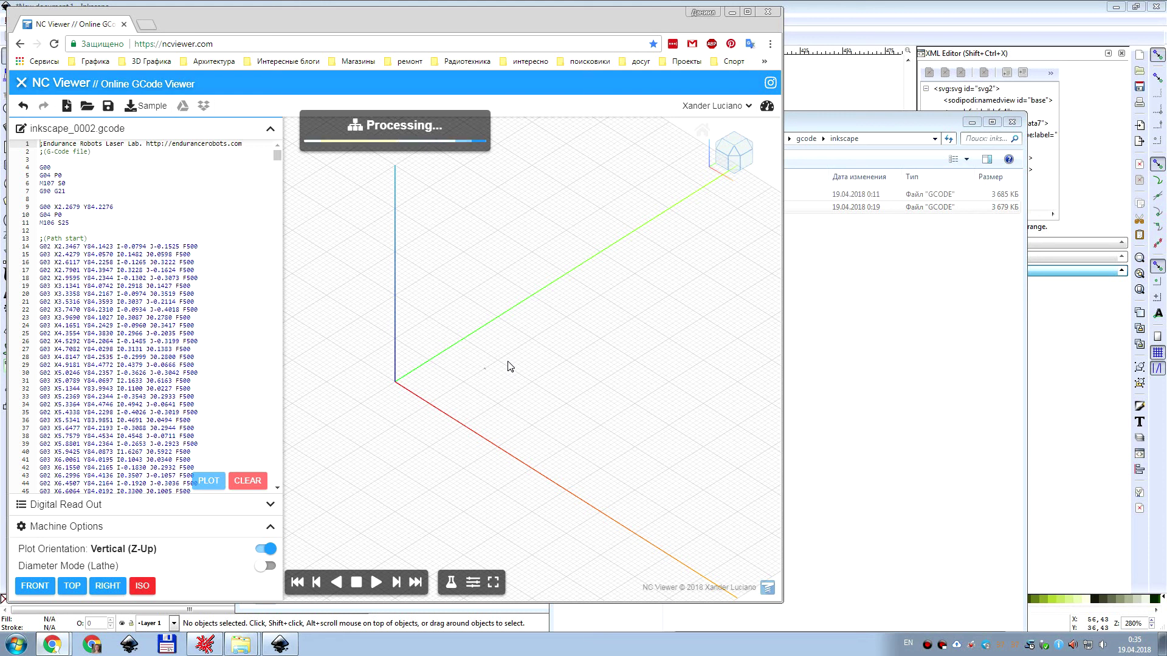
{"action": "key", "text": "super+Up"}
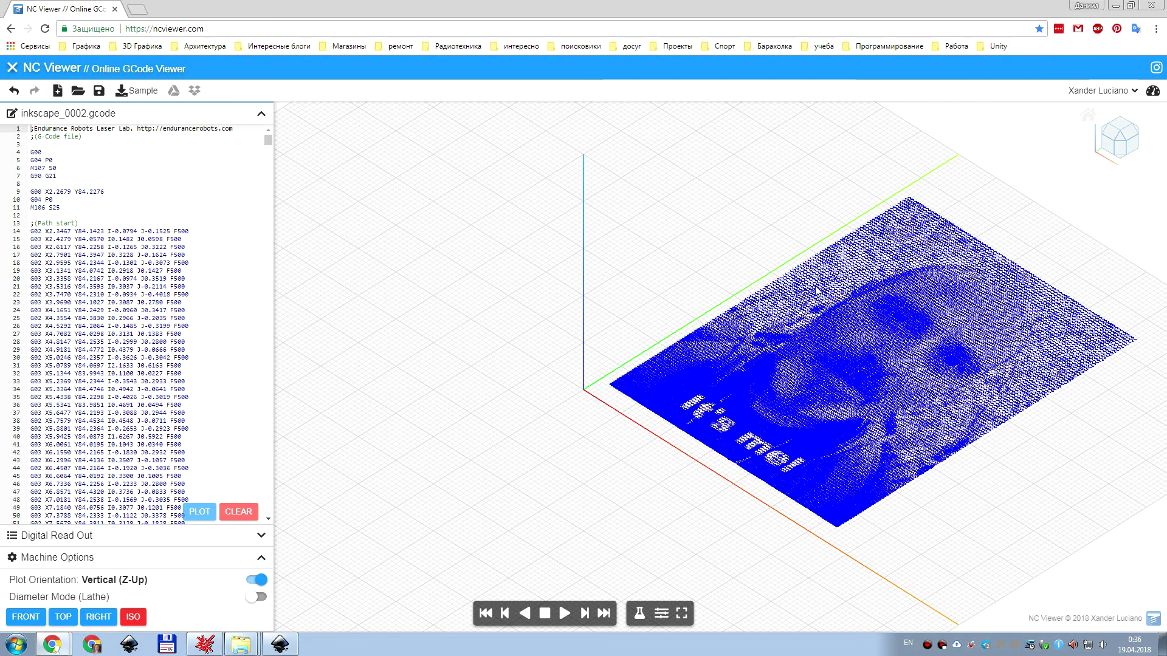
{"action": "scroll", "coordinate": [1057, 425], "scroll_direction": "up", "scroll_amount": 2}
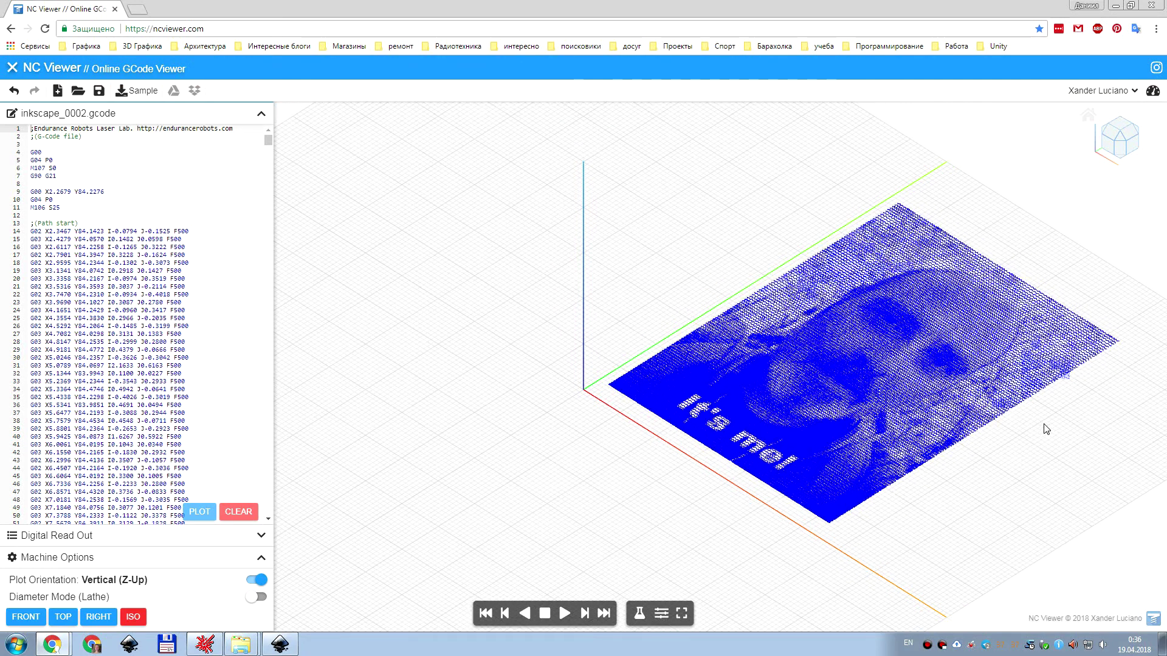
{"action": "scroll", "coordinate": [1039, 424], "scroll_direction": "down", "scroll_amount": 1}
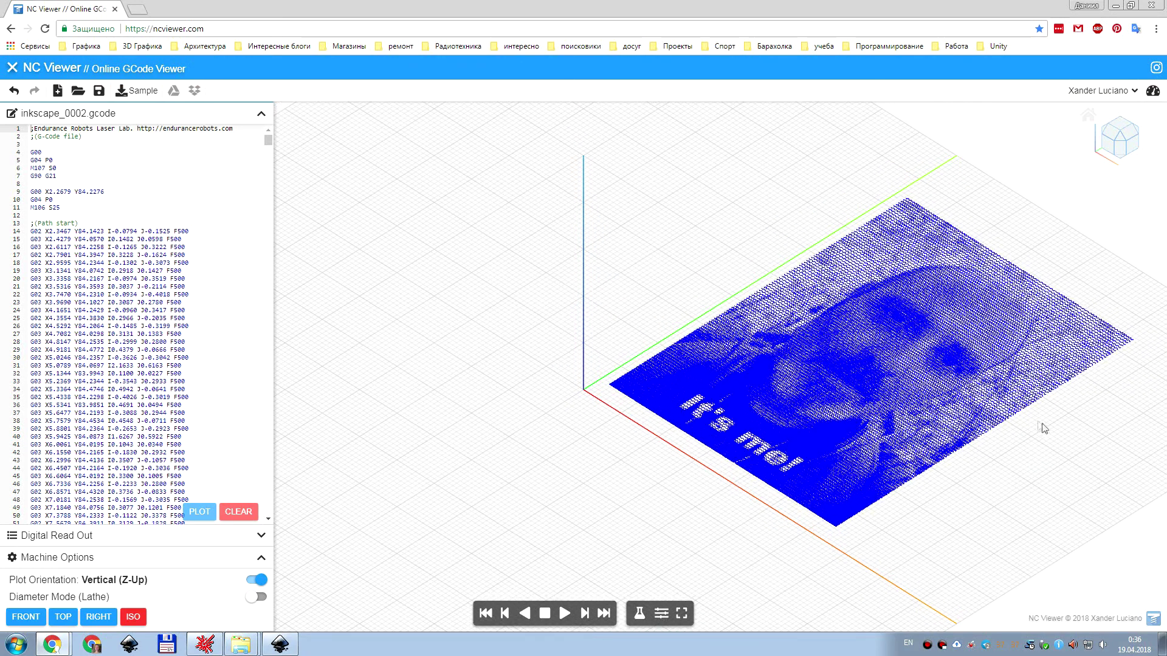